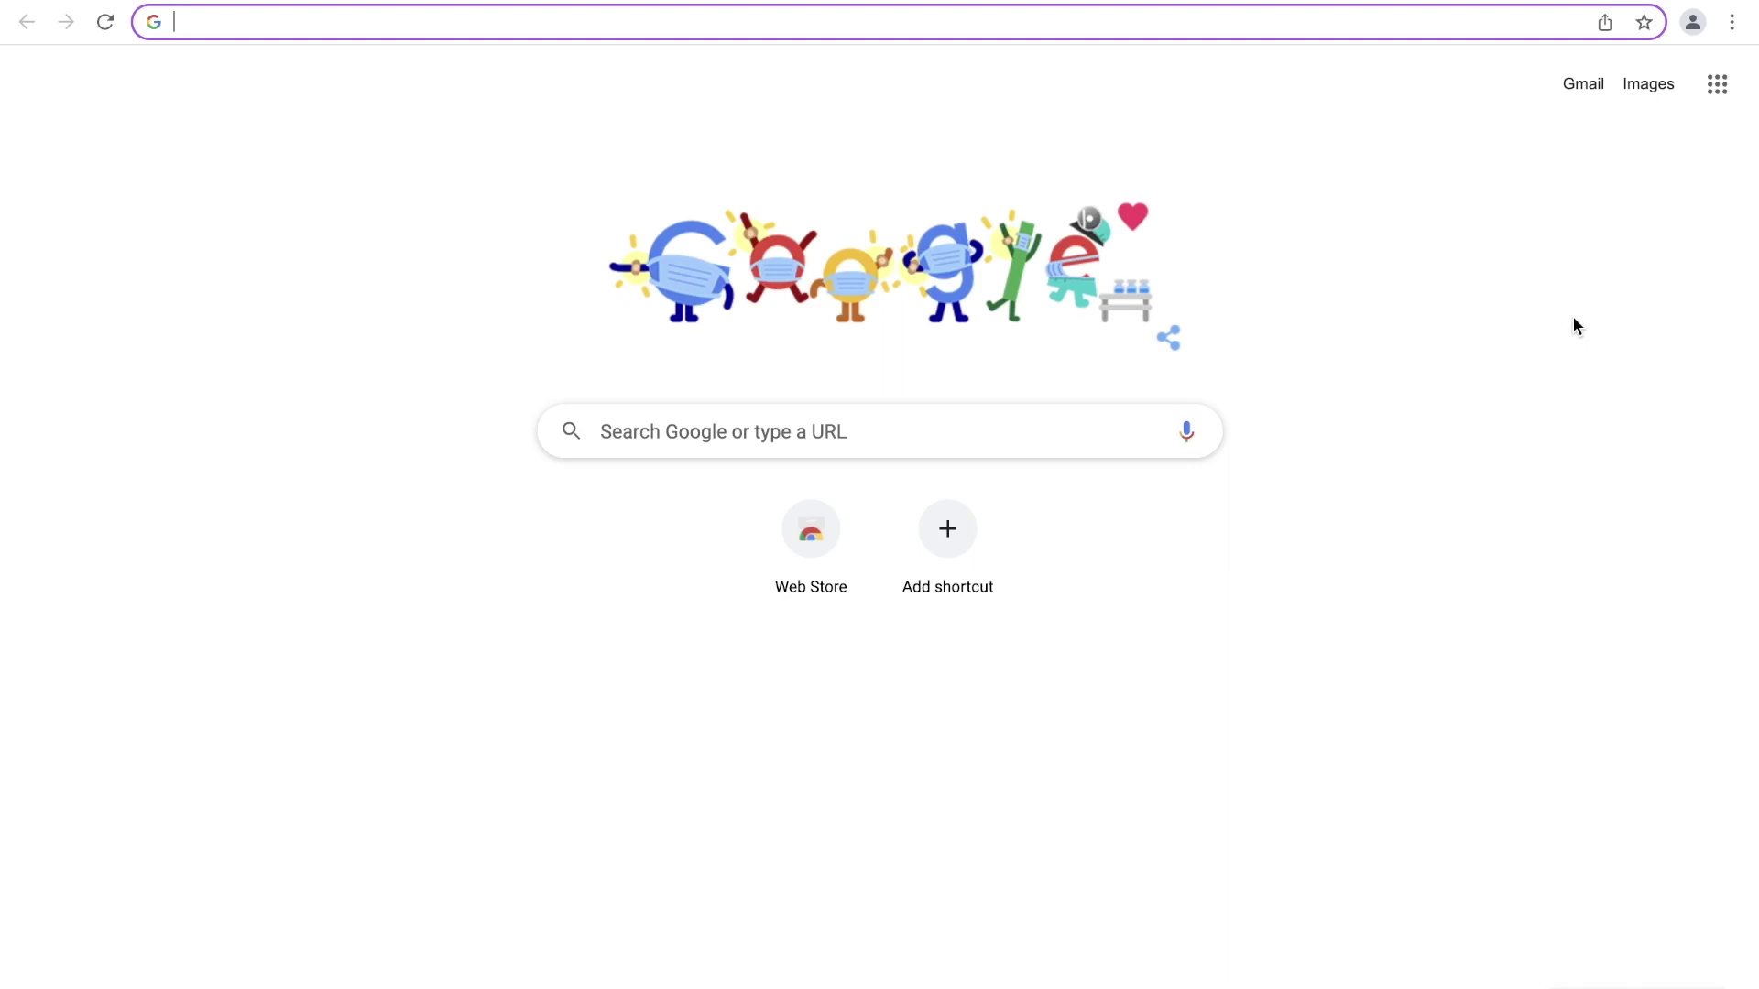
- Clear Chrome's browsing history, cookies and cached images and files for All time
{"action": "left_click", "coordinate": [1730, 27]}
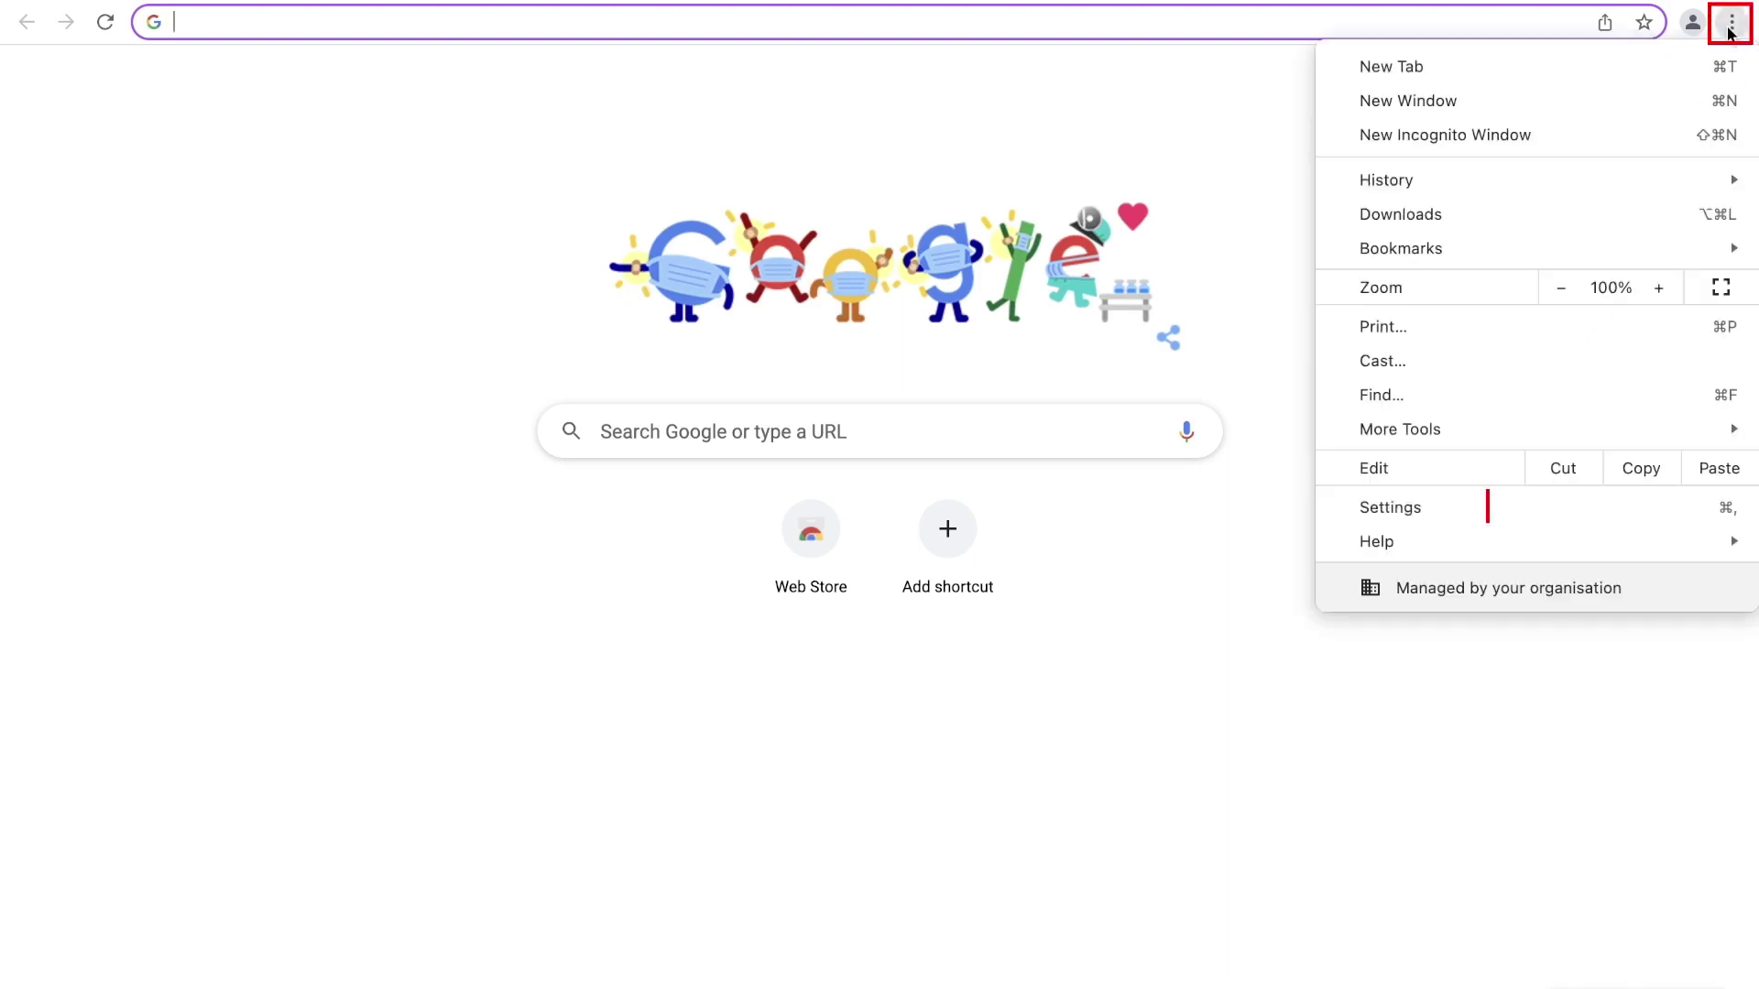
{"action": "left_click", "coordinate": [1420, 507]}
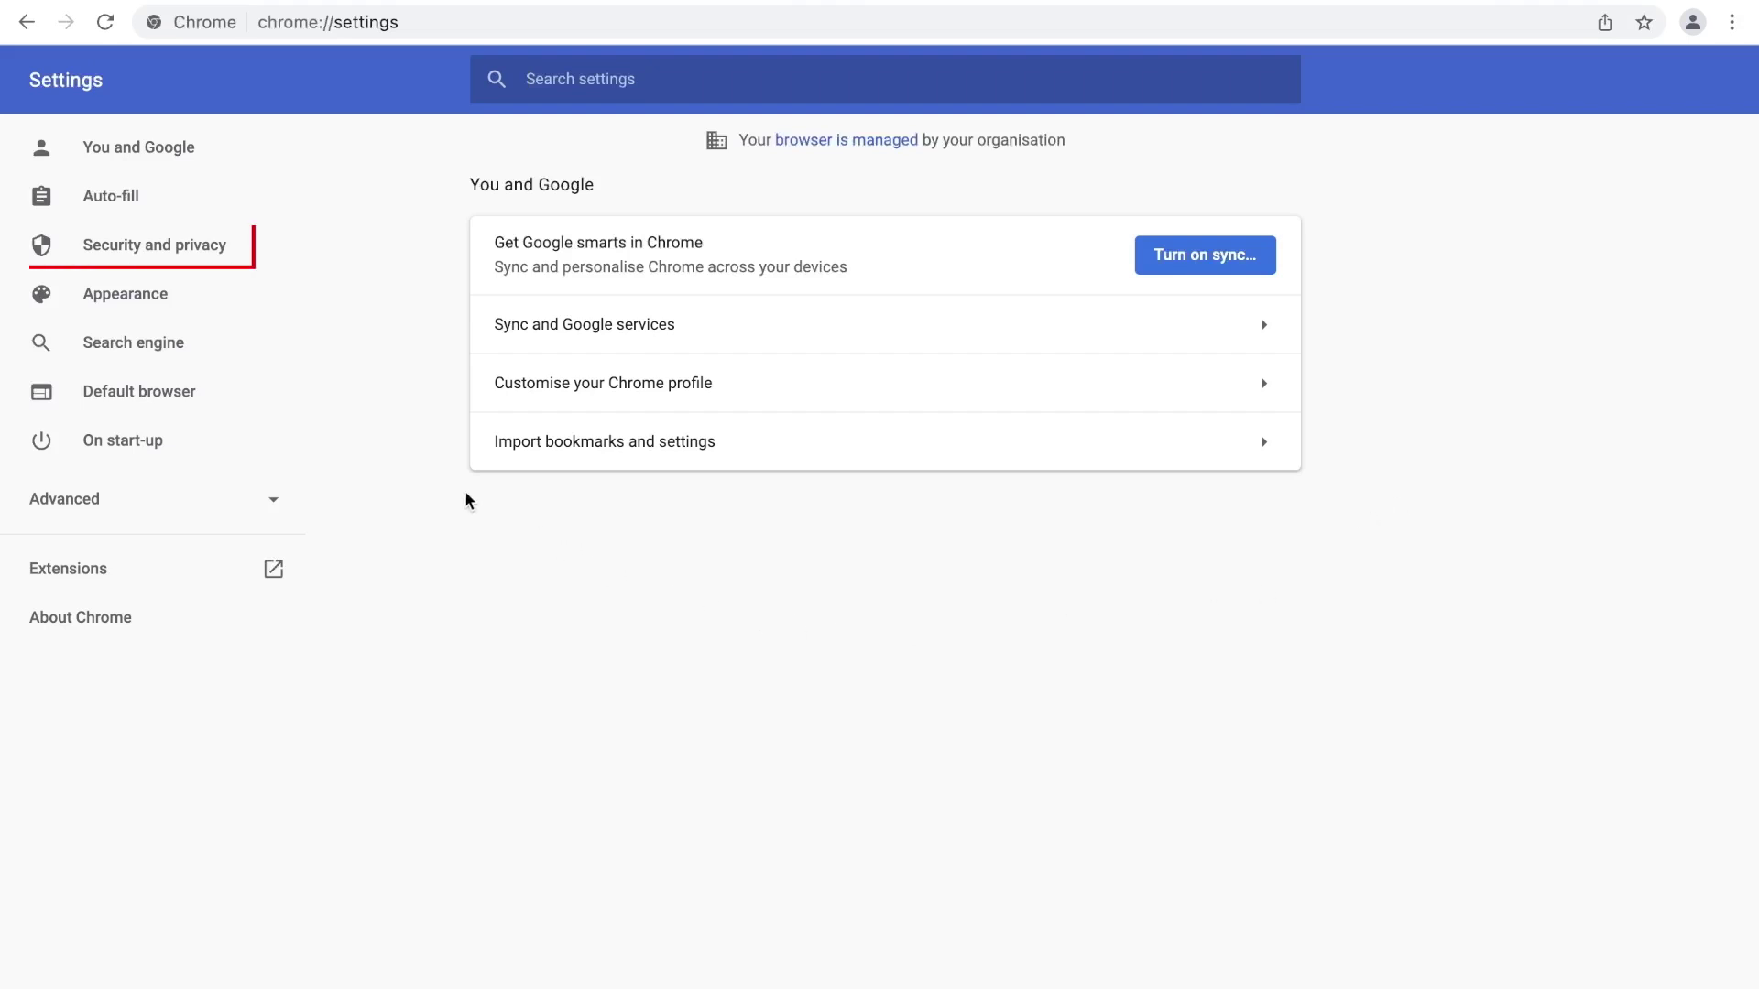
{"action": "left_click", "coordinate": [214, 261]}
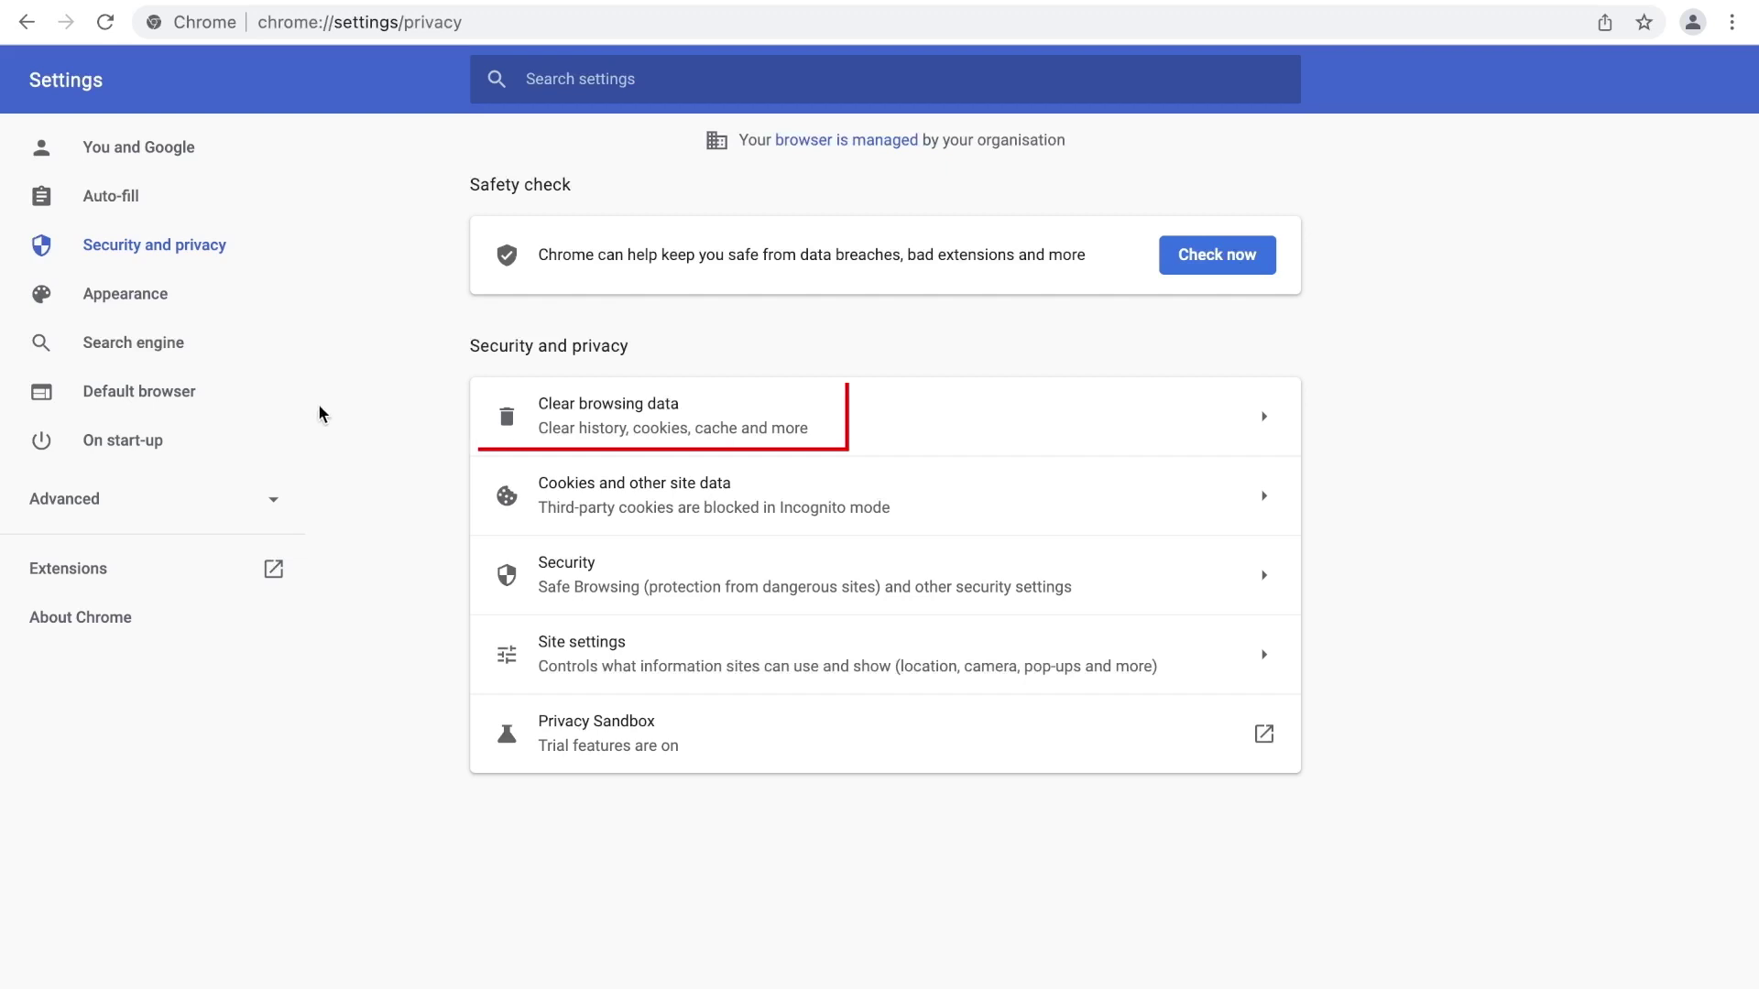
{"action": "left_click", "coordinate": [670, 417]}
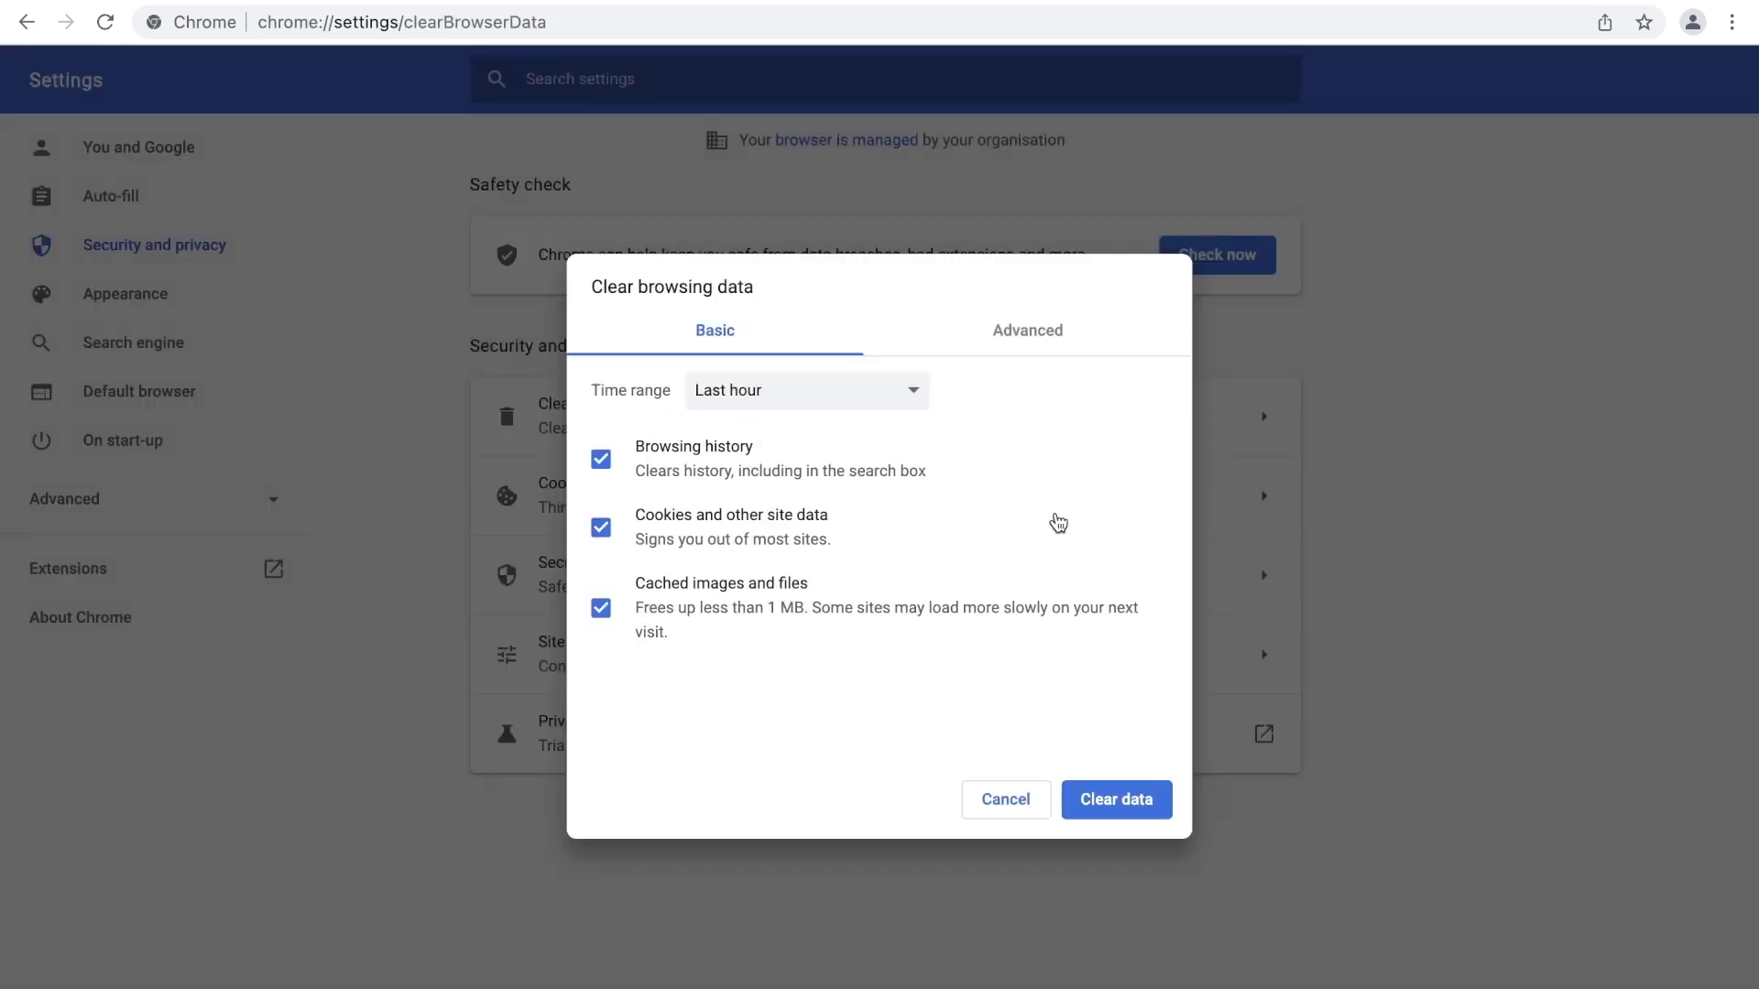
{"action": "left_click", "coordinate": [915, 399]}
{"action": "left_click", "coordinate": [841, 495]}
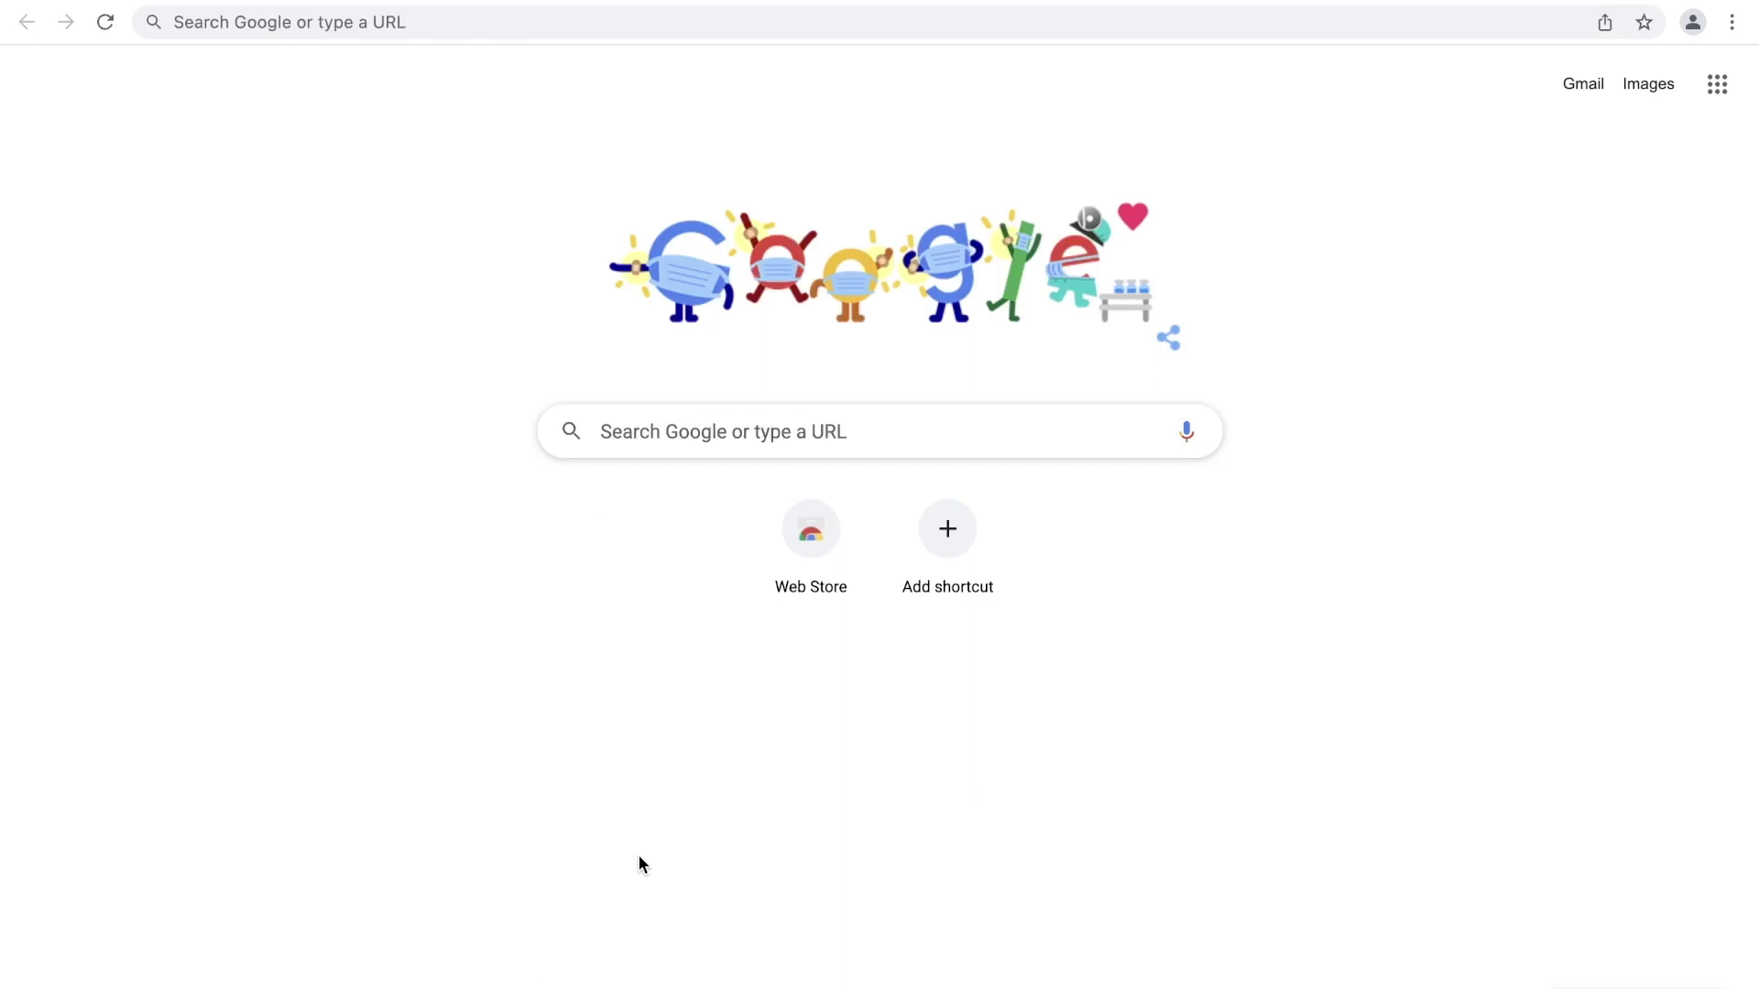
{"action": "left_click", "coordinate": [394, 24]}
{"action": "type", "text": "https://myveryownwebsite.xyz/"}
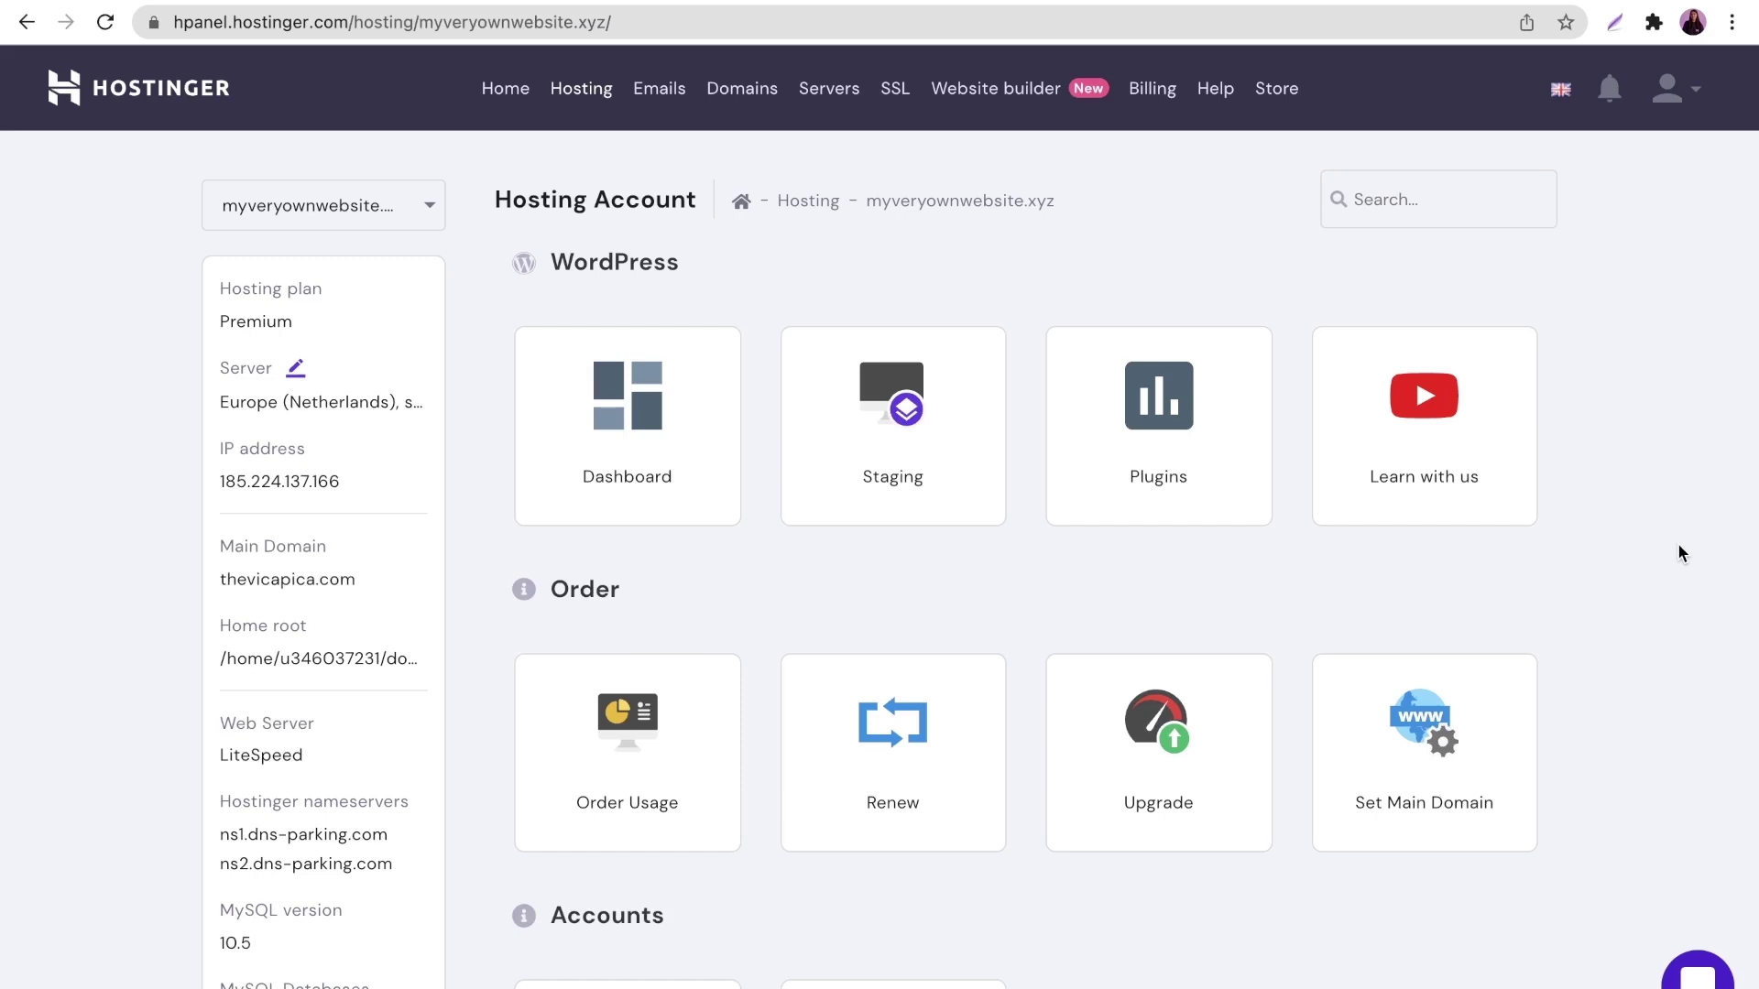
- Run Fix File Ownership from the Other section to restore default ownership and permissions
{"action": "scroll", "coordinate": [1679, 546], "scroll_direction": "down", "scroll_amount": 20}
{"action": "scroll", "coordinate": [1680, 550], "scroll_direction": "down", "scroll_amount": 15}
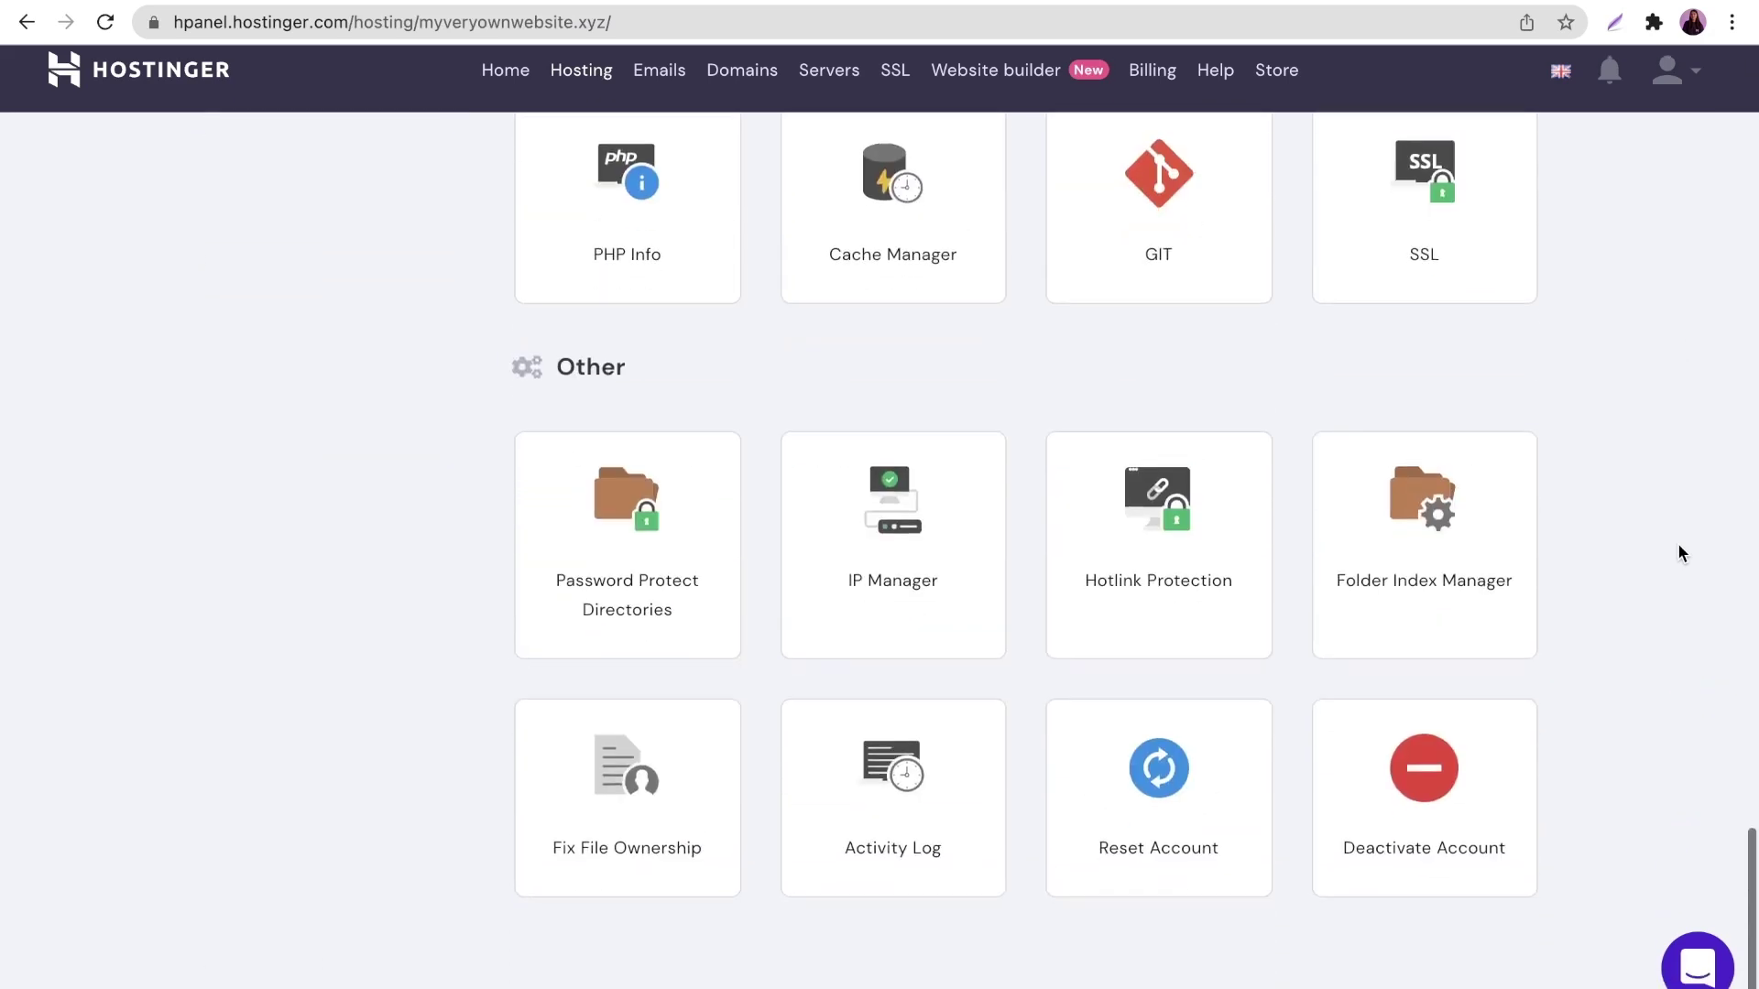
{"action": "left_click", "coordinate": [663, 831]}
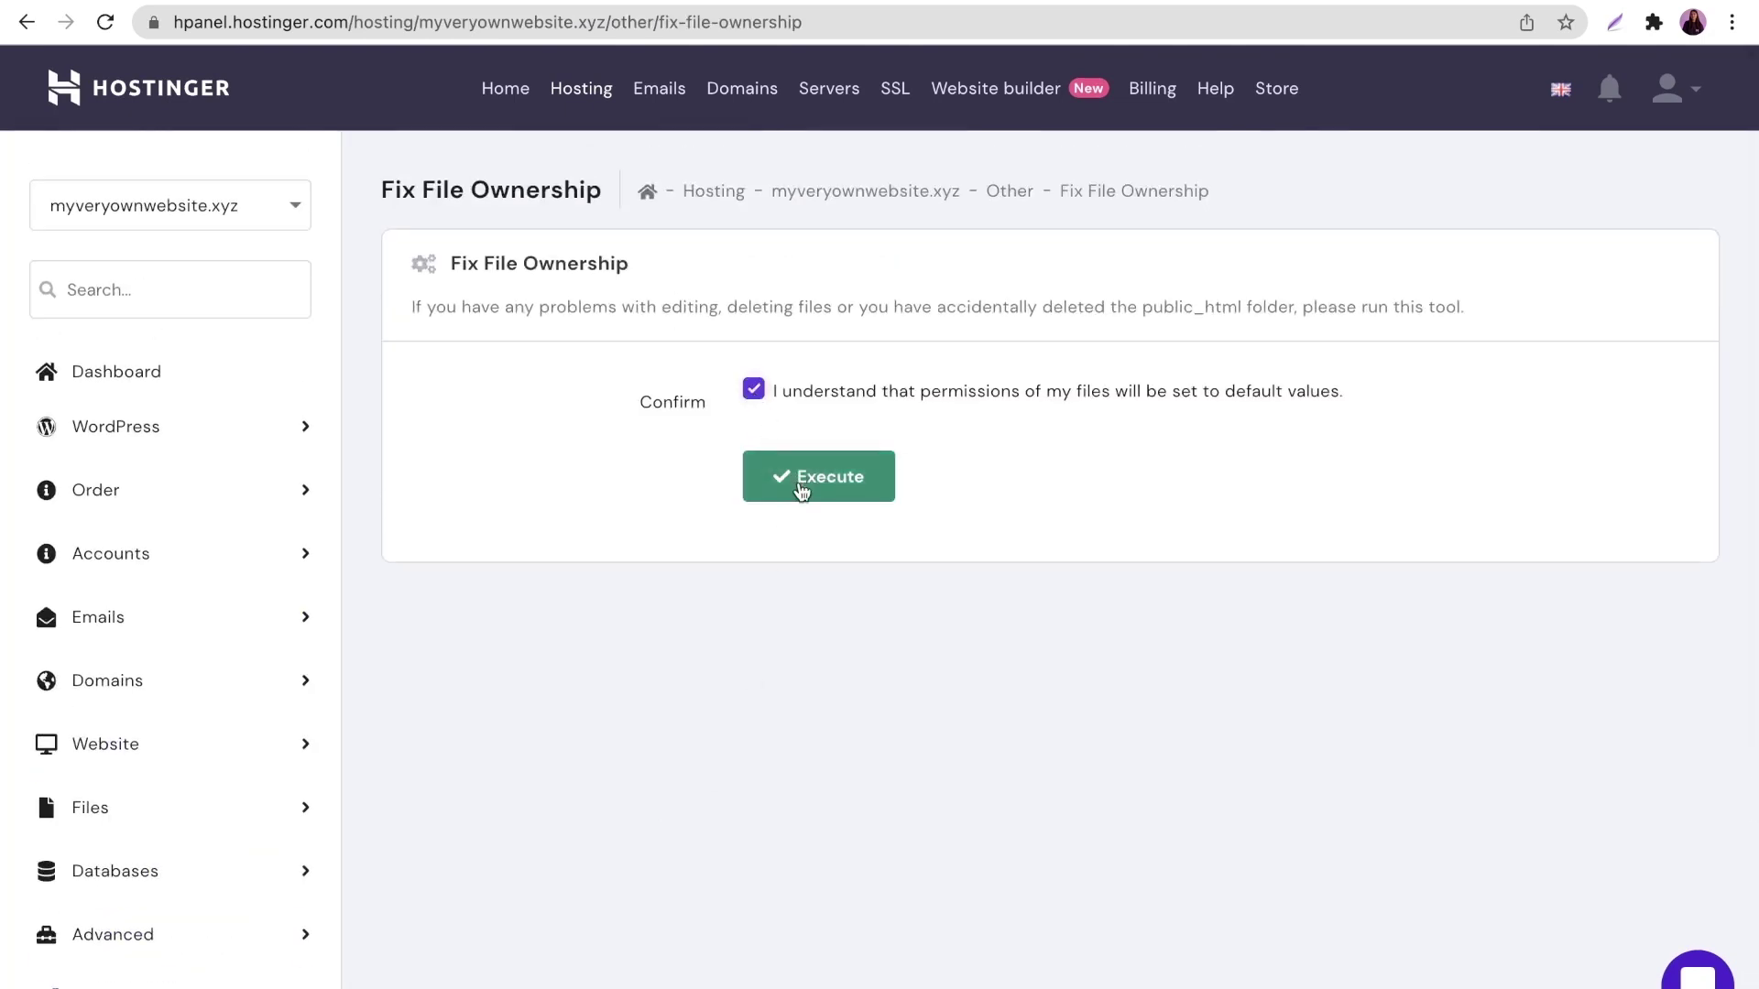
{"action": "left_click", "coordinate": [802, 492]}
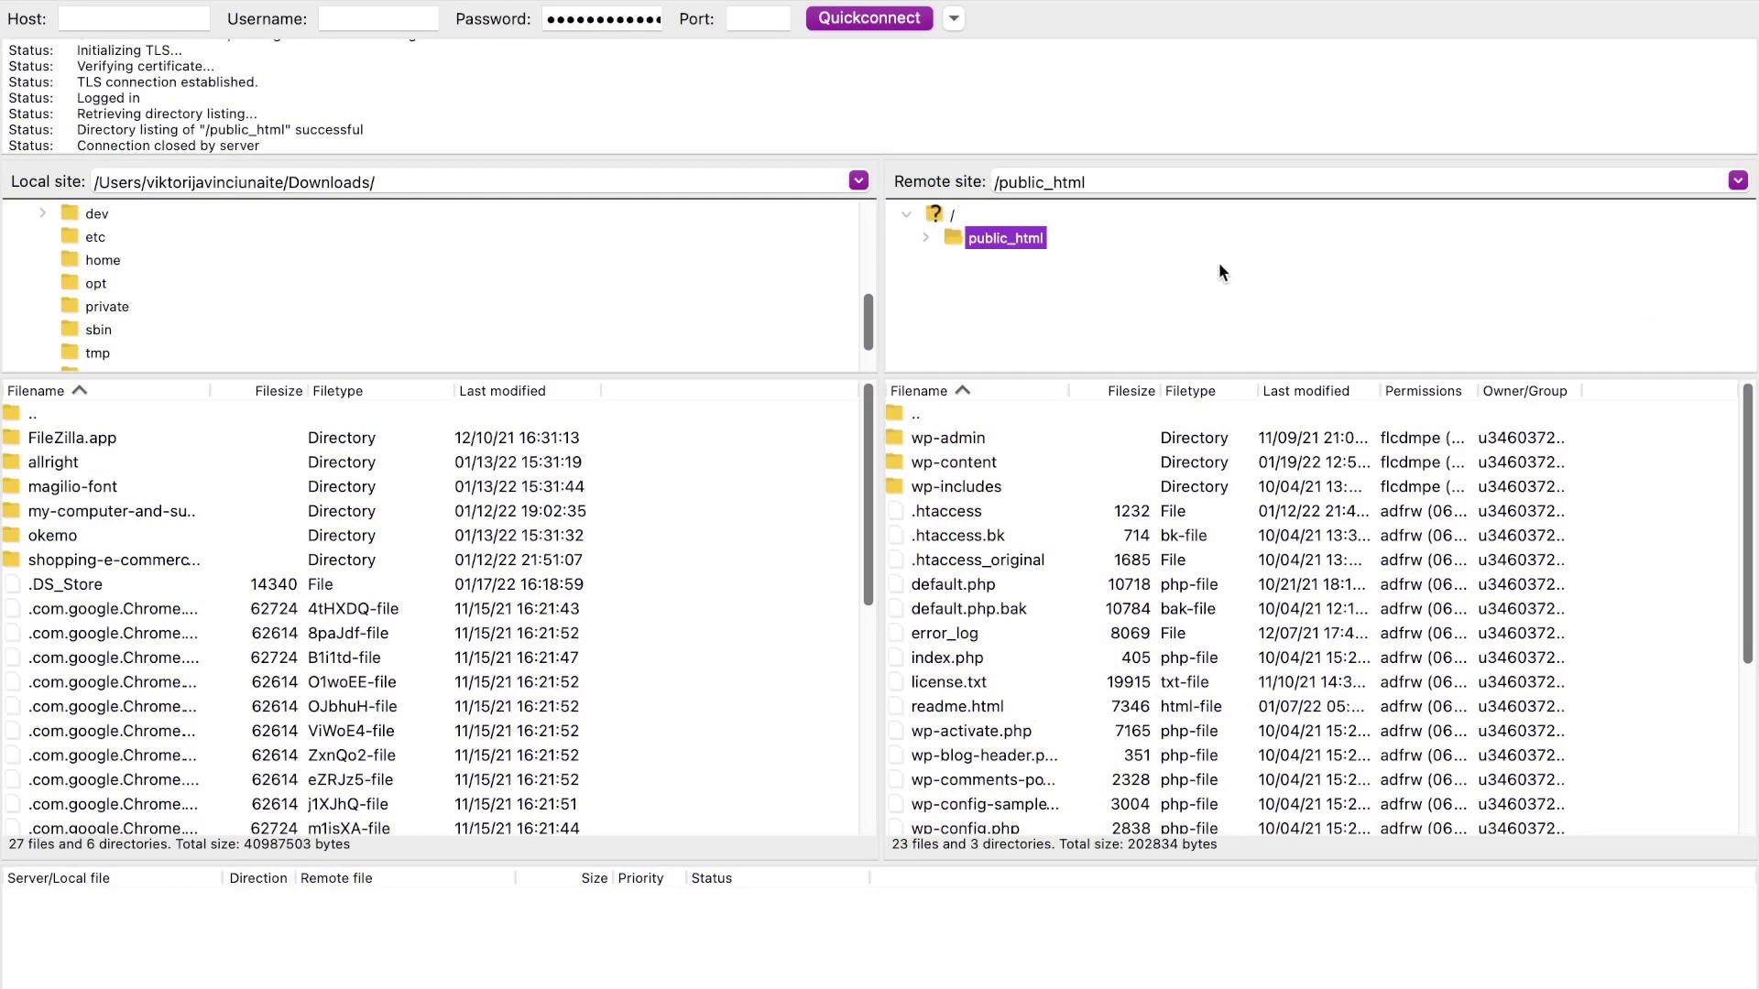
- Apply 755 permissions recursively to directories only inside public_html
{"action": "right_click", "coordinate": [1037, 245]}
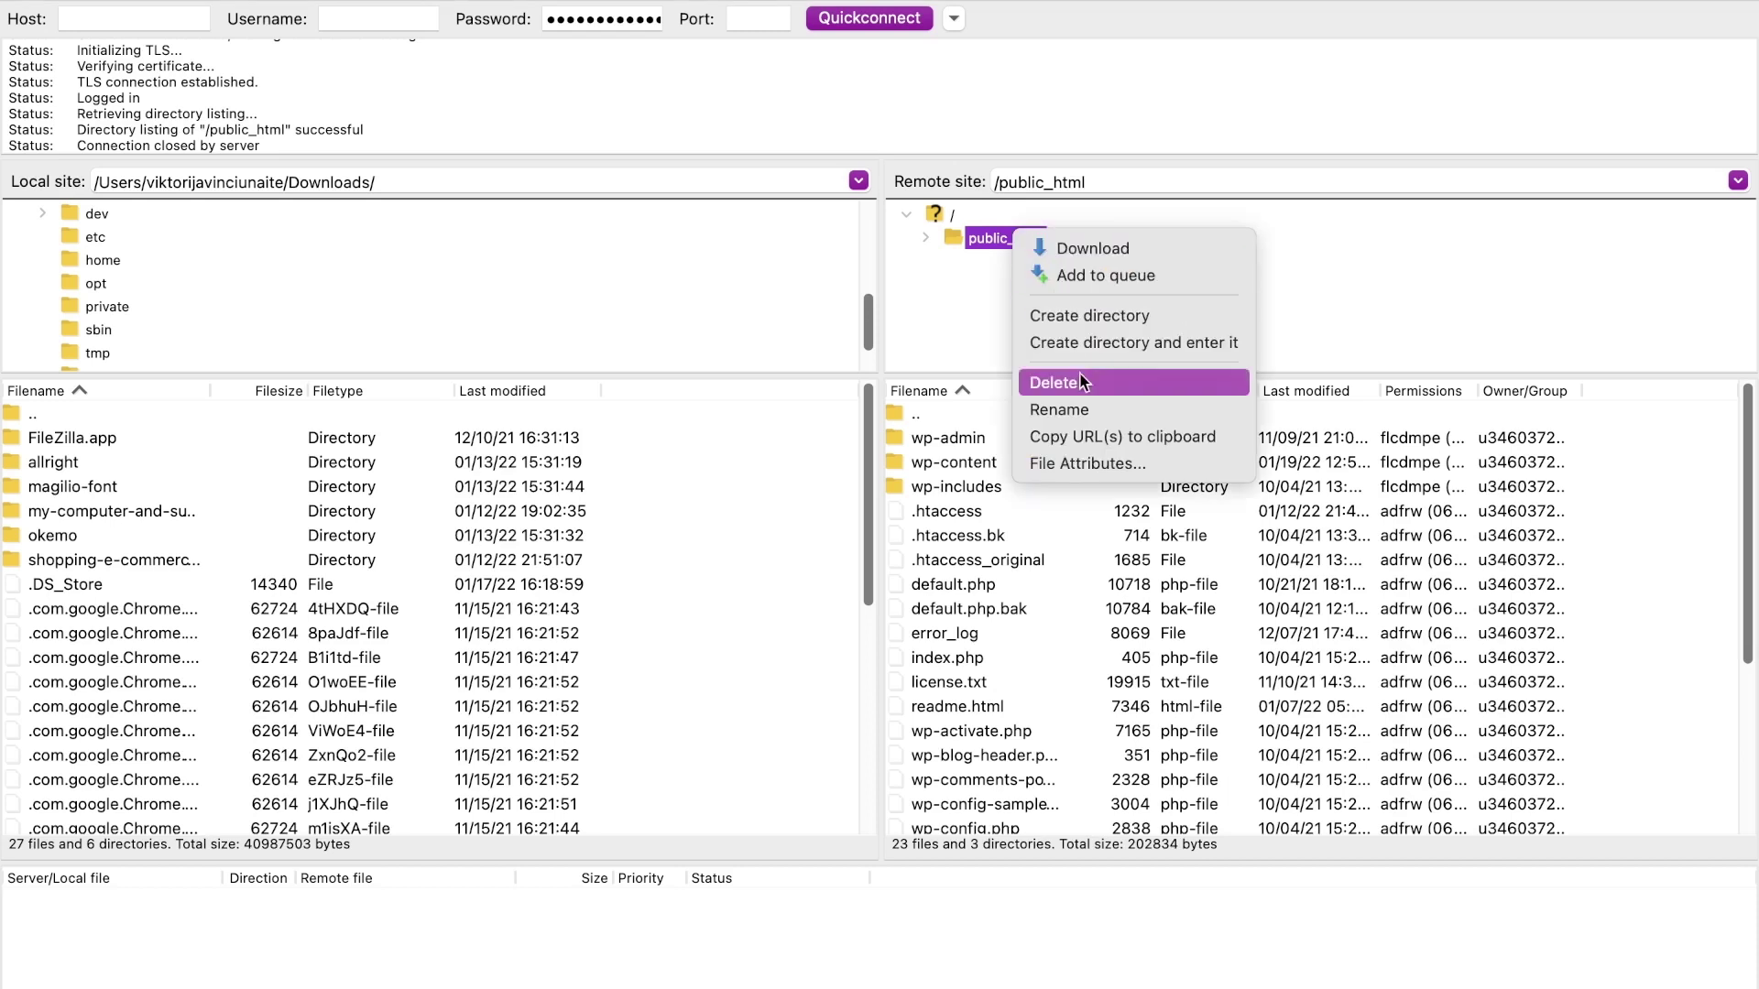
{"action": "left_click", "coordinate": [1147, 465]}
{"action": "left_click_drag", "start_coordinate": [1471, 4], "coordinate": [866, 116]}
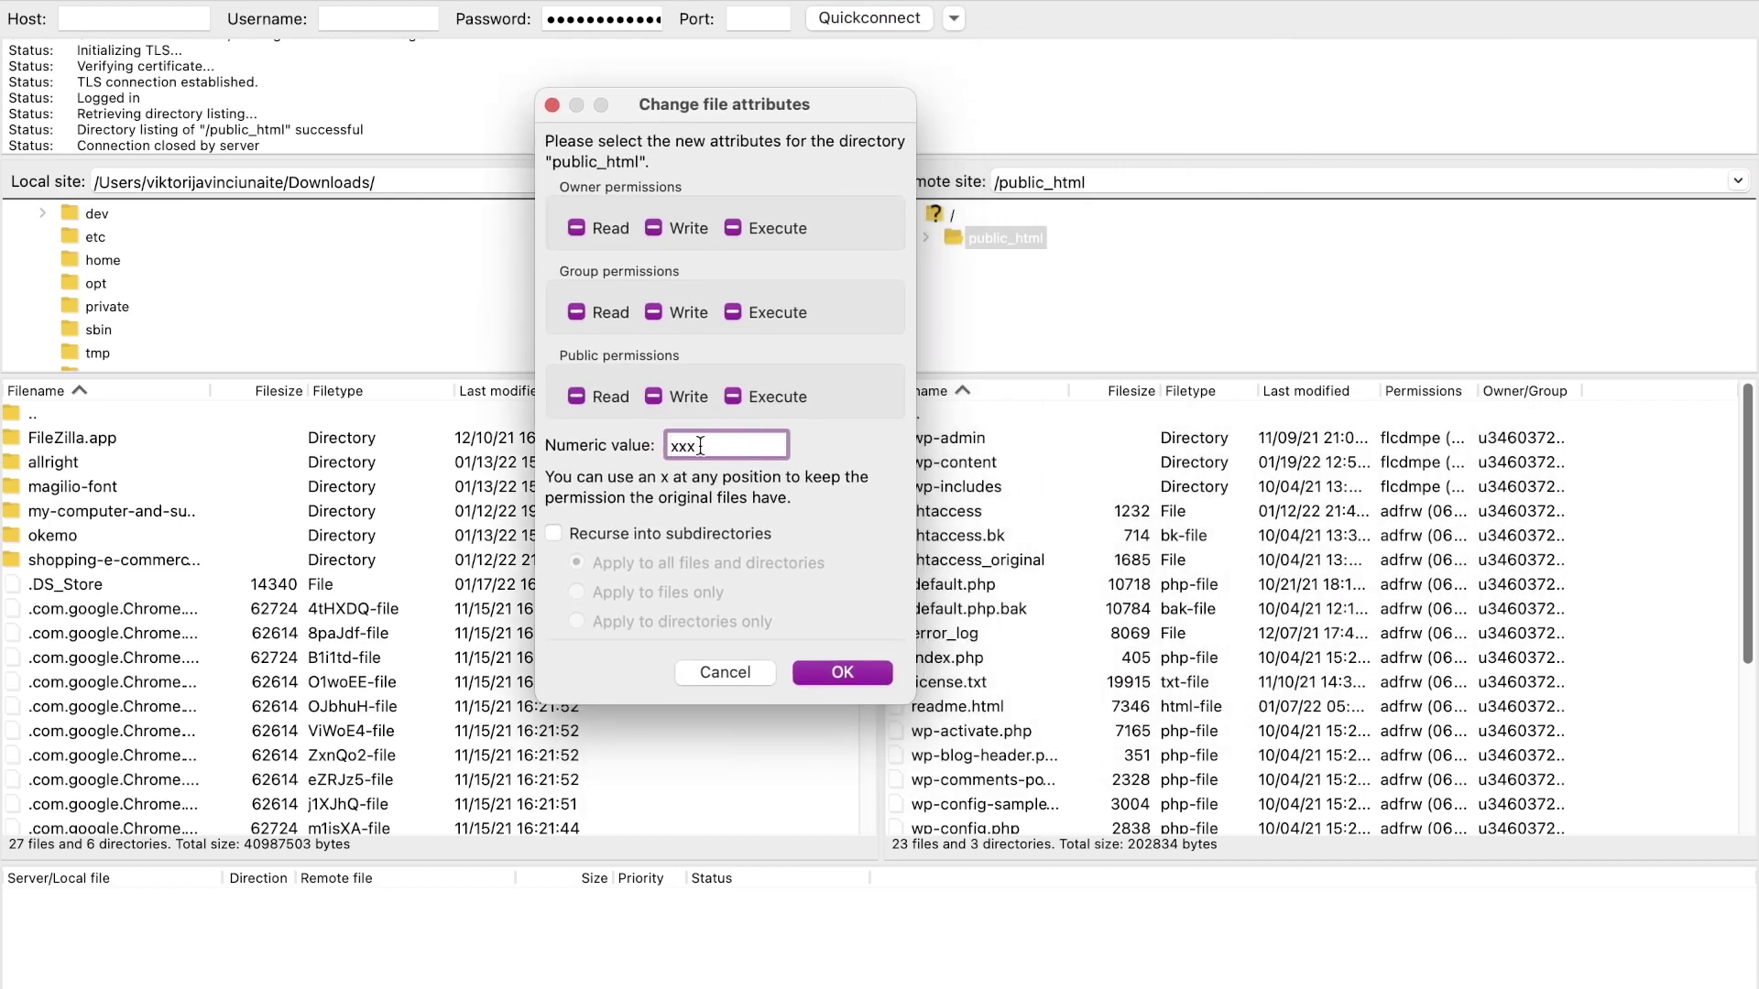
{"action": "type", "text": "755"}
{"action": "left_click", "coordinate": [555, 535]}
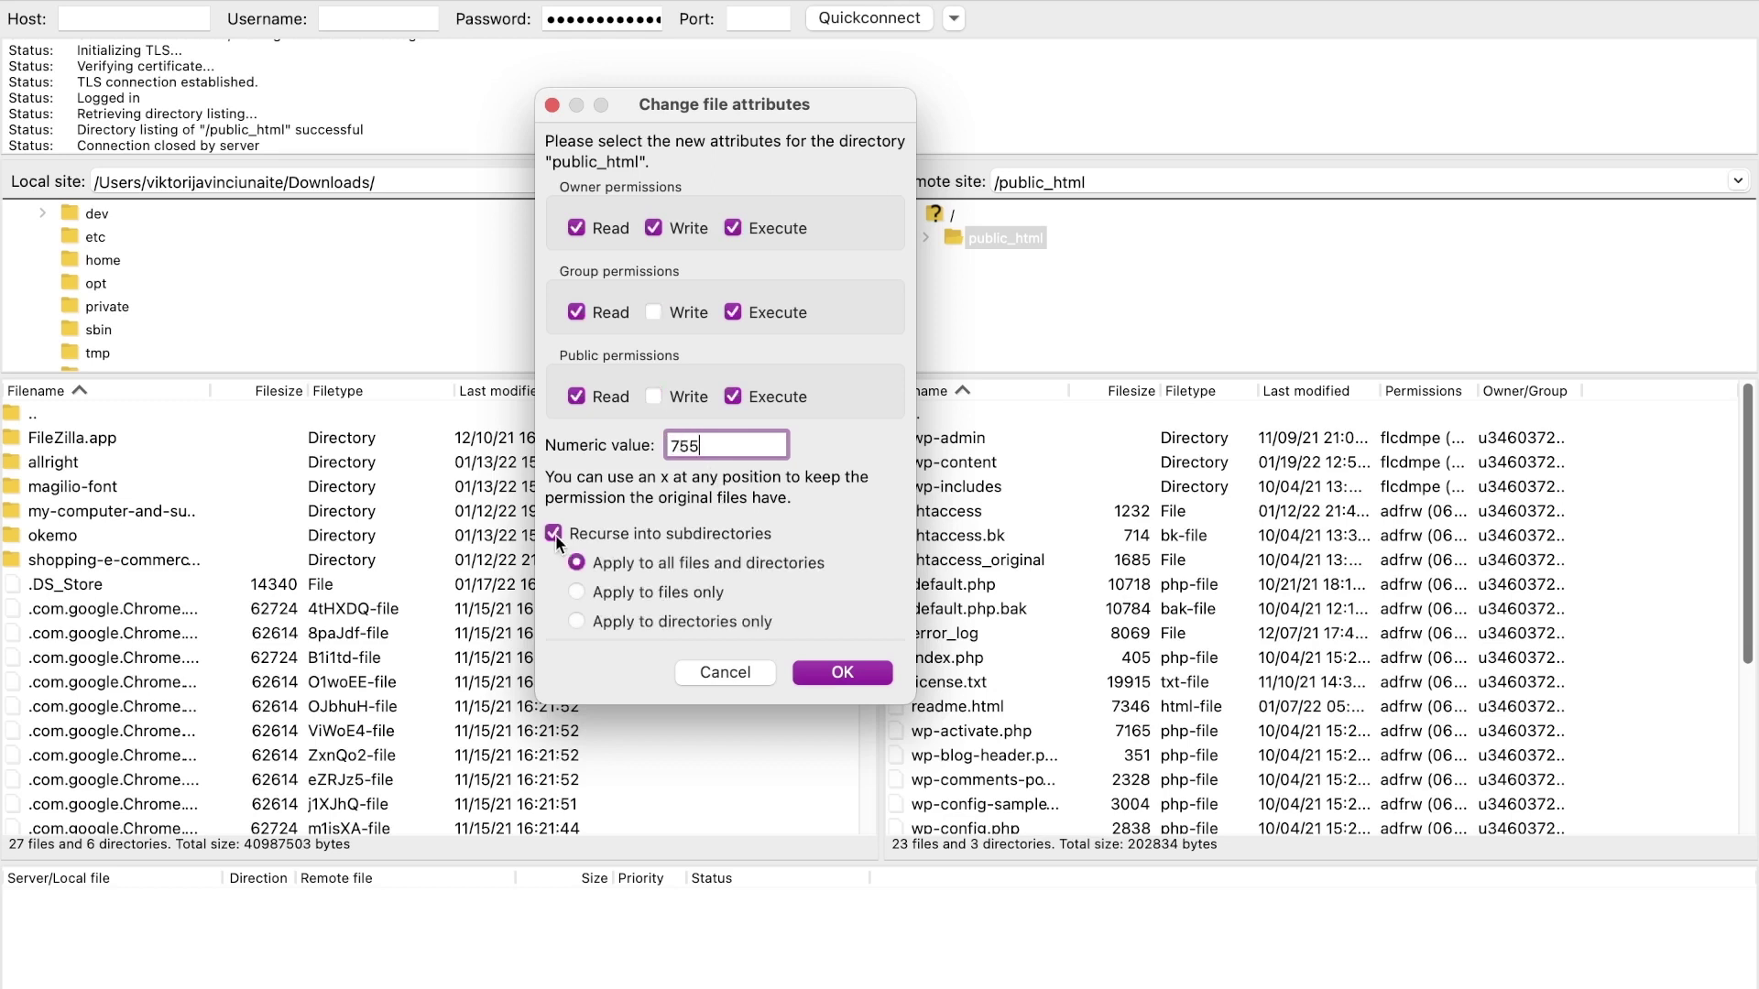
{"action": "left_click", "coordinate": [579, 622]}
{"action": "left_click", "coordinate": [840, 673]}
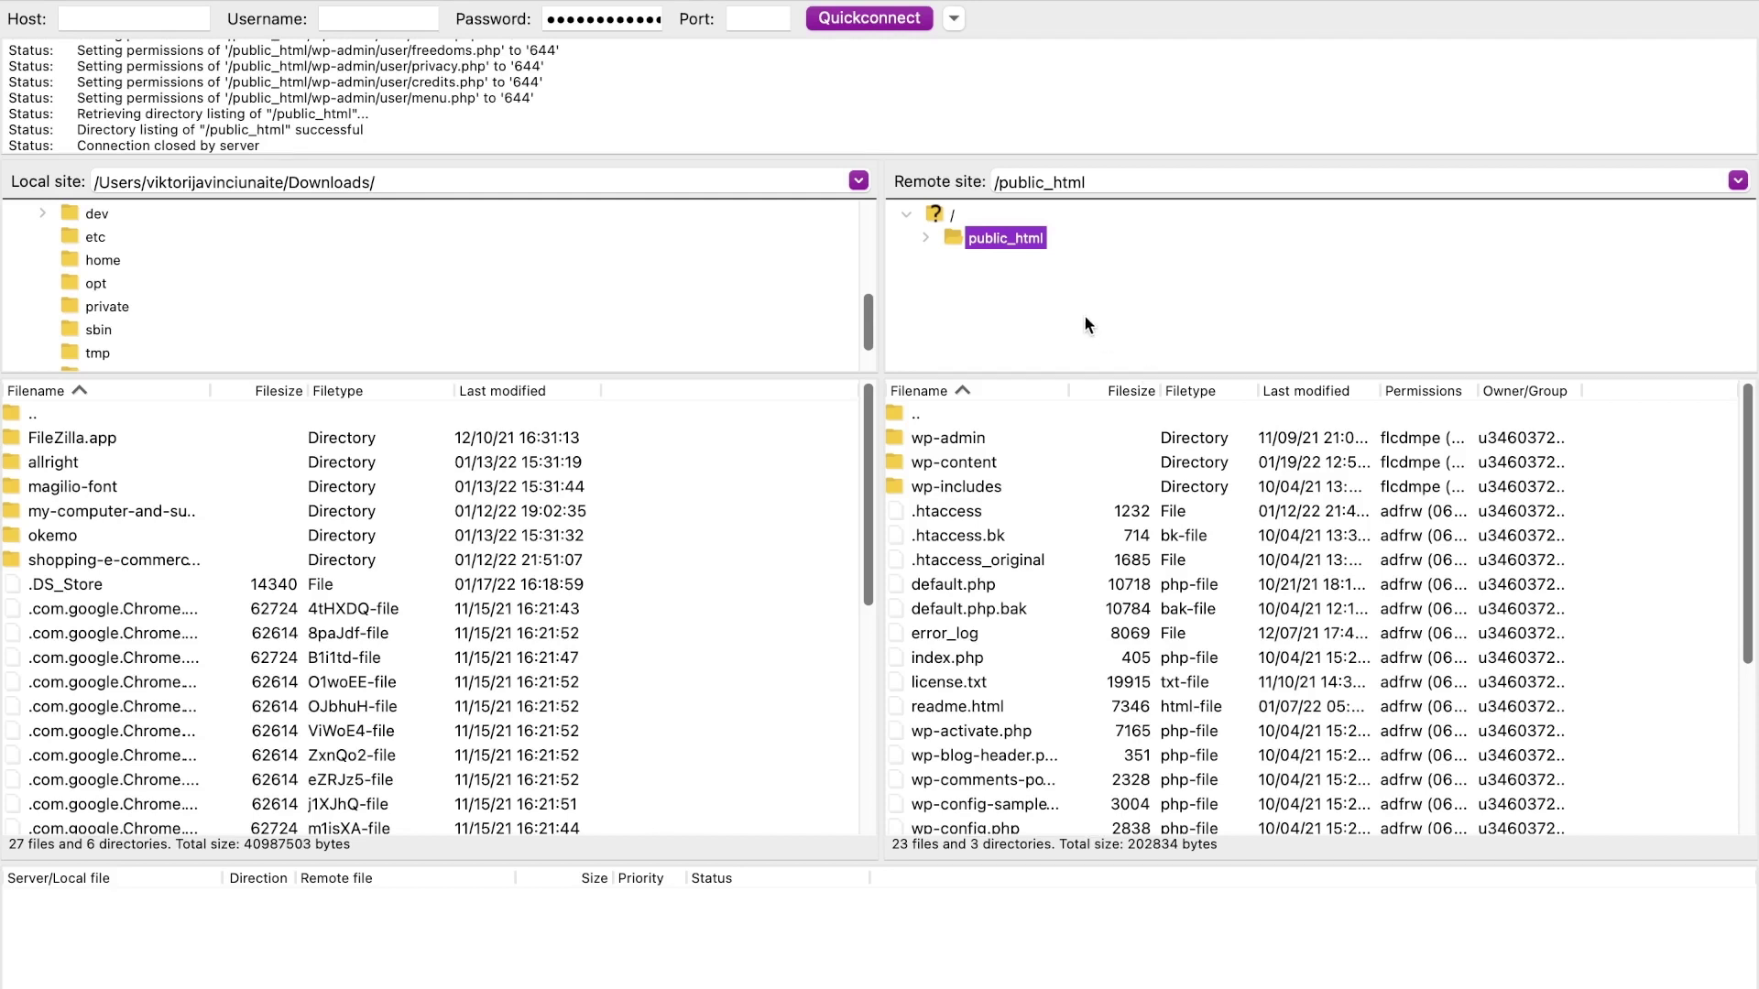
- Apply 644 permissions recursively to all files inside public_html and its subfolders
{"action": "right_click", "coordinate": [1013, 243]}
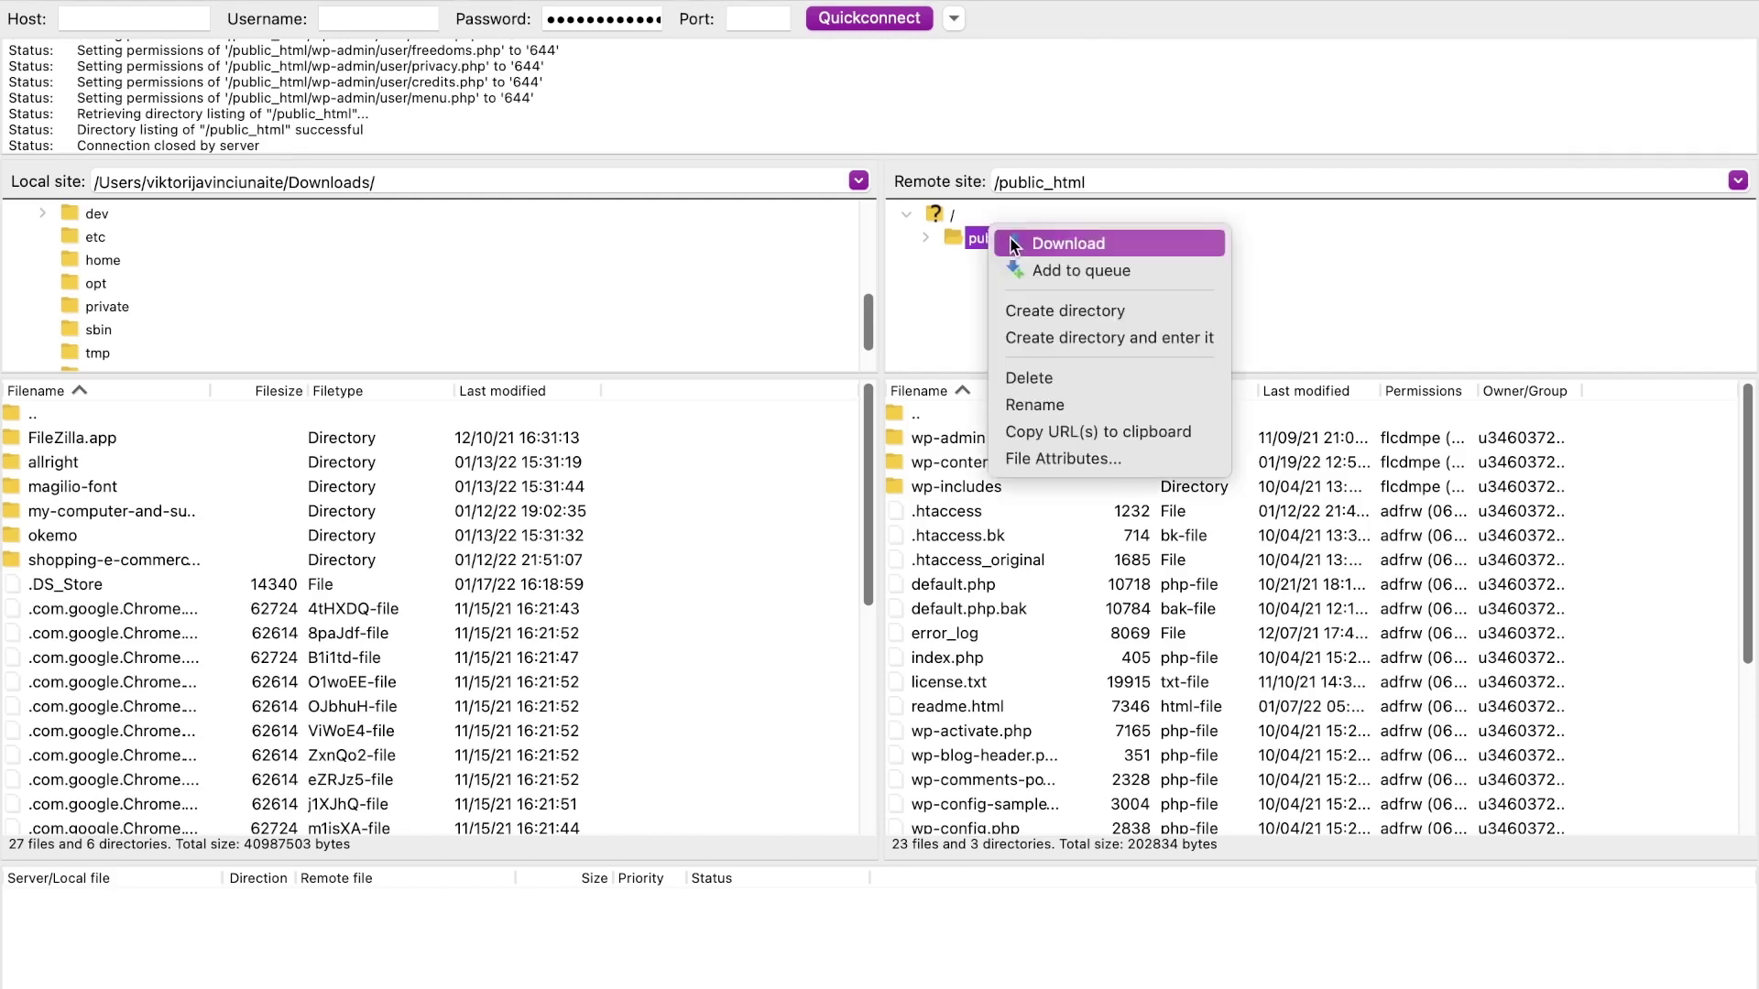
{"action": "left_click", "coordinate": [1094, 458]}
{"action": "left_click_drag", "start_coordinate": [1312, 2], "coordinate": [731, 188]}
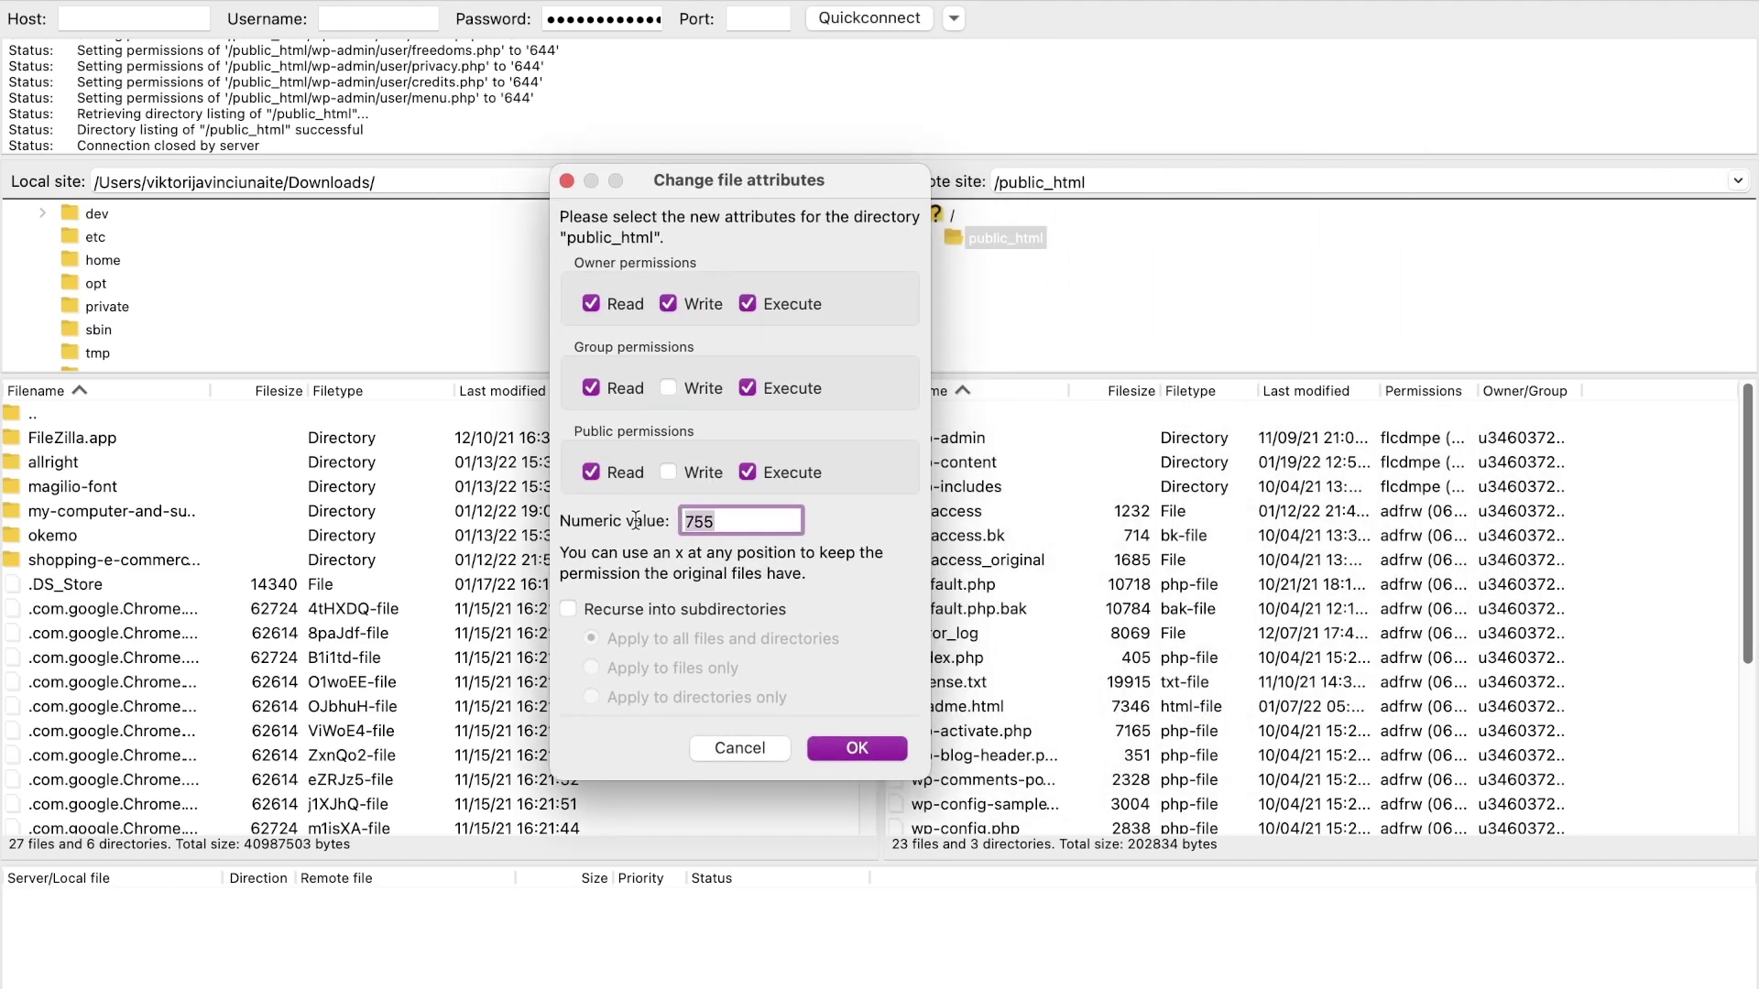
{"action": "type", "text": "644"}
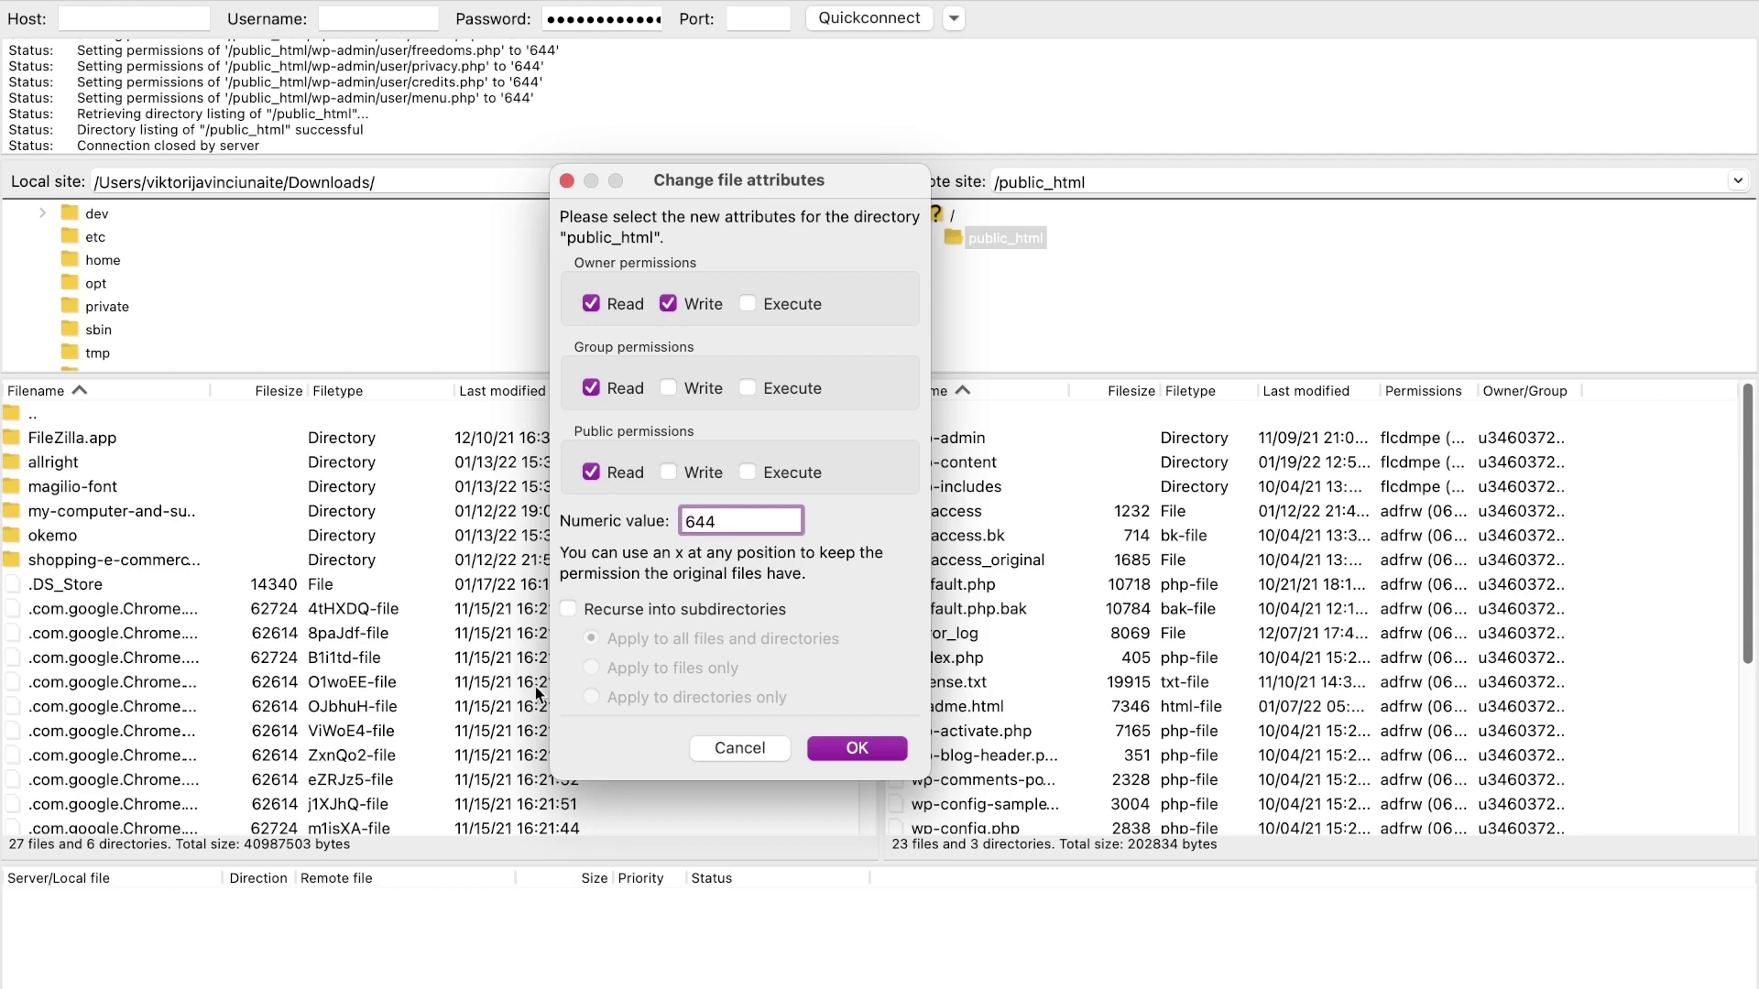
{"action": "left_click", "coordinate": [569, 609]}
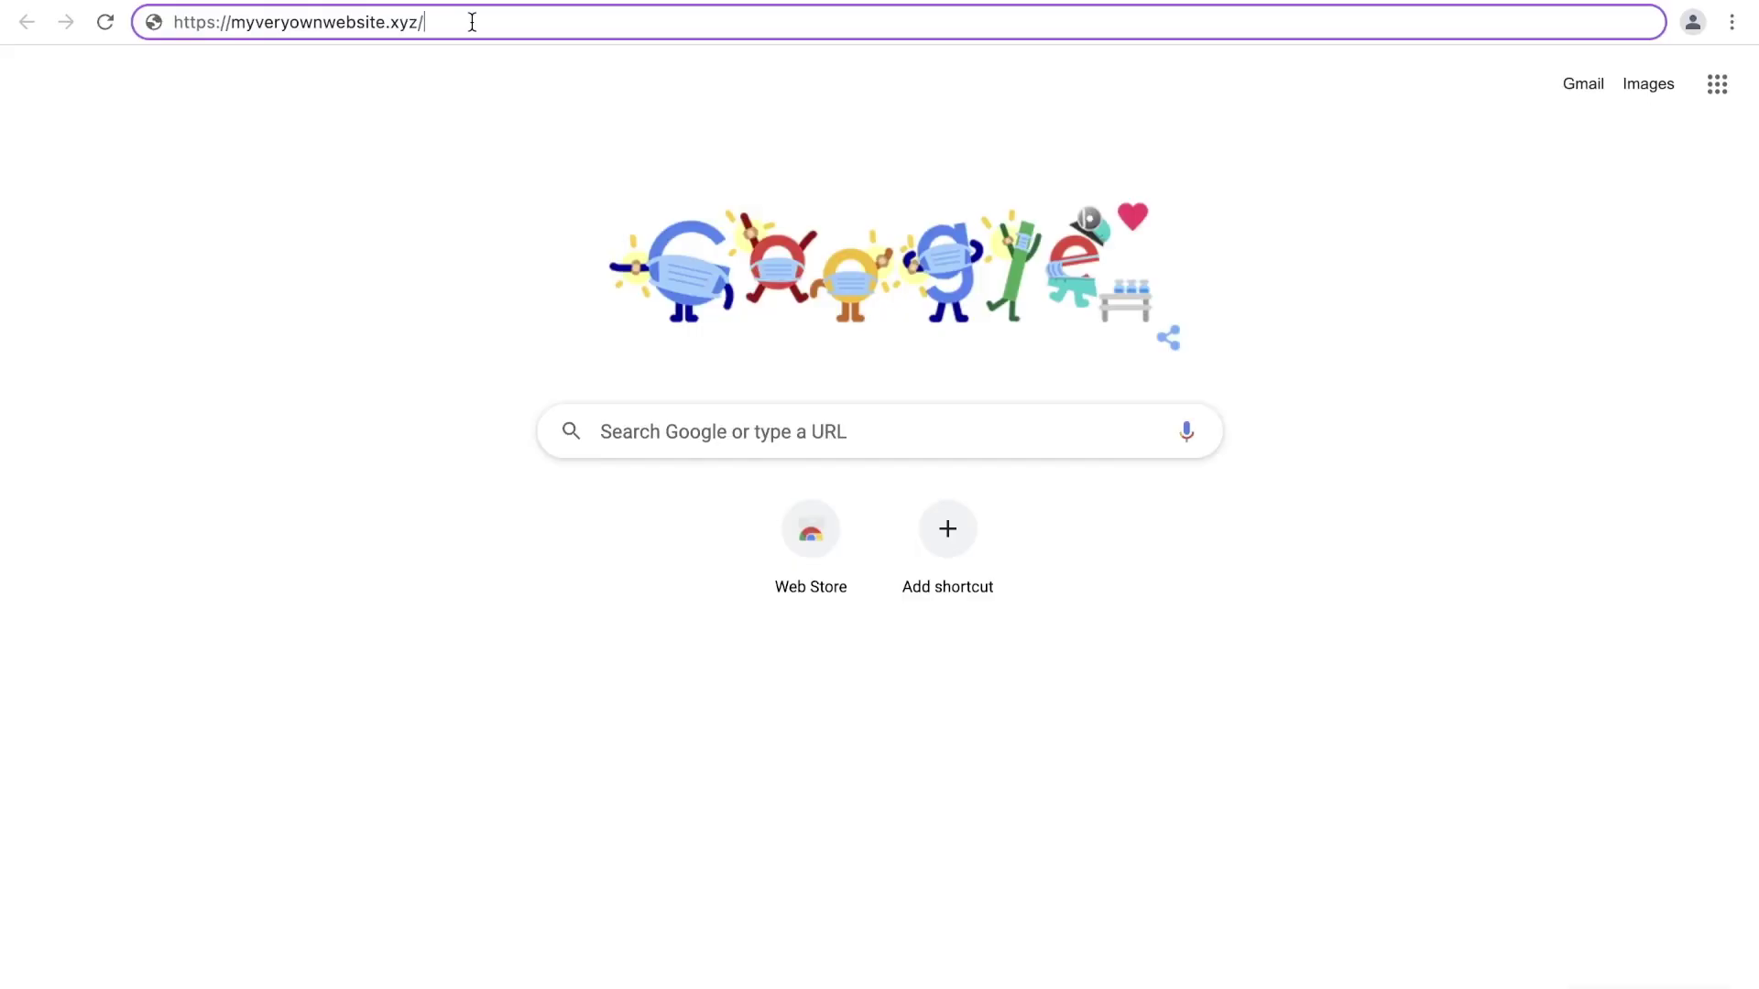
{"action": "key", "text": "Return"}
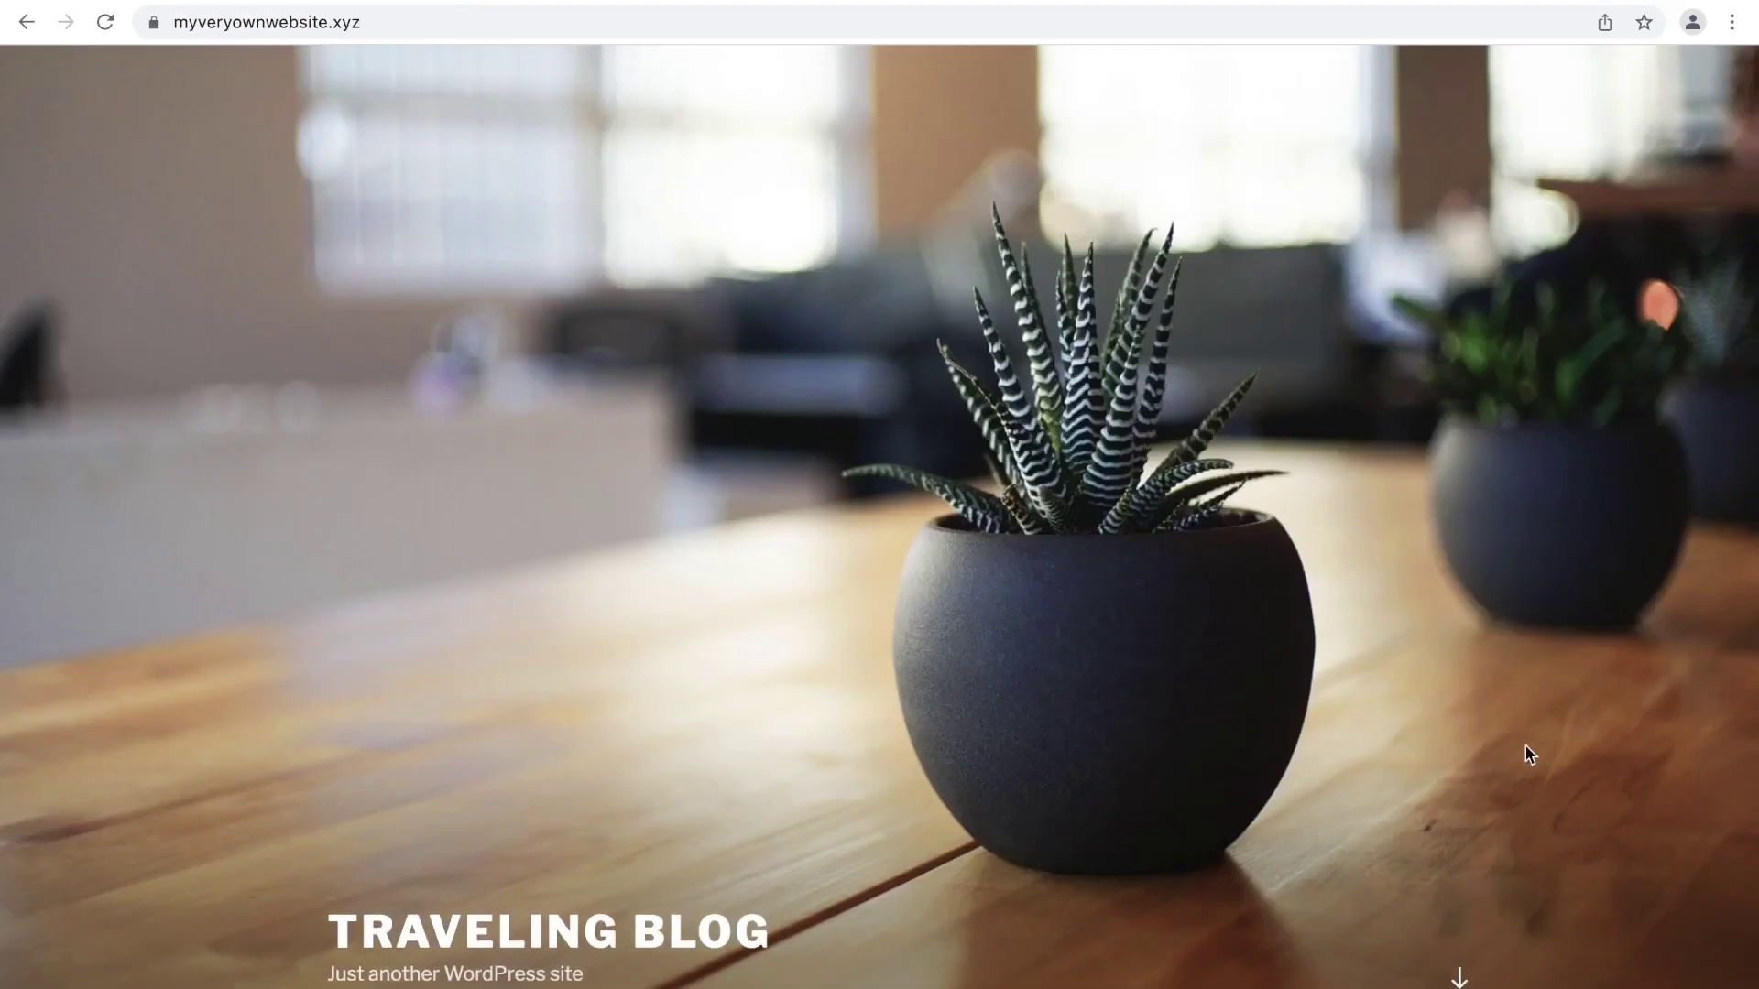
- Scroll down the myveryownwebsite.xyz hosting account page in hPanel
{"action": "scroll", "coordinate": [1629, 717], "scroll_direction": "down", "scroll_amount": 4}
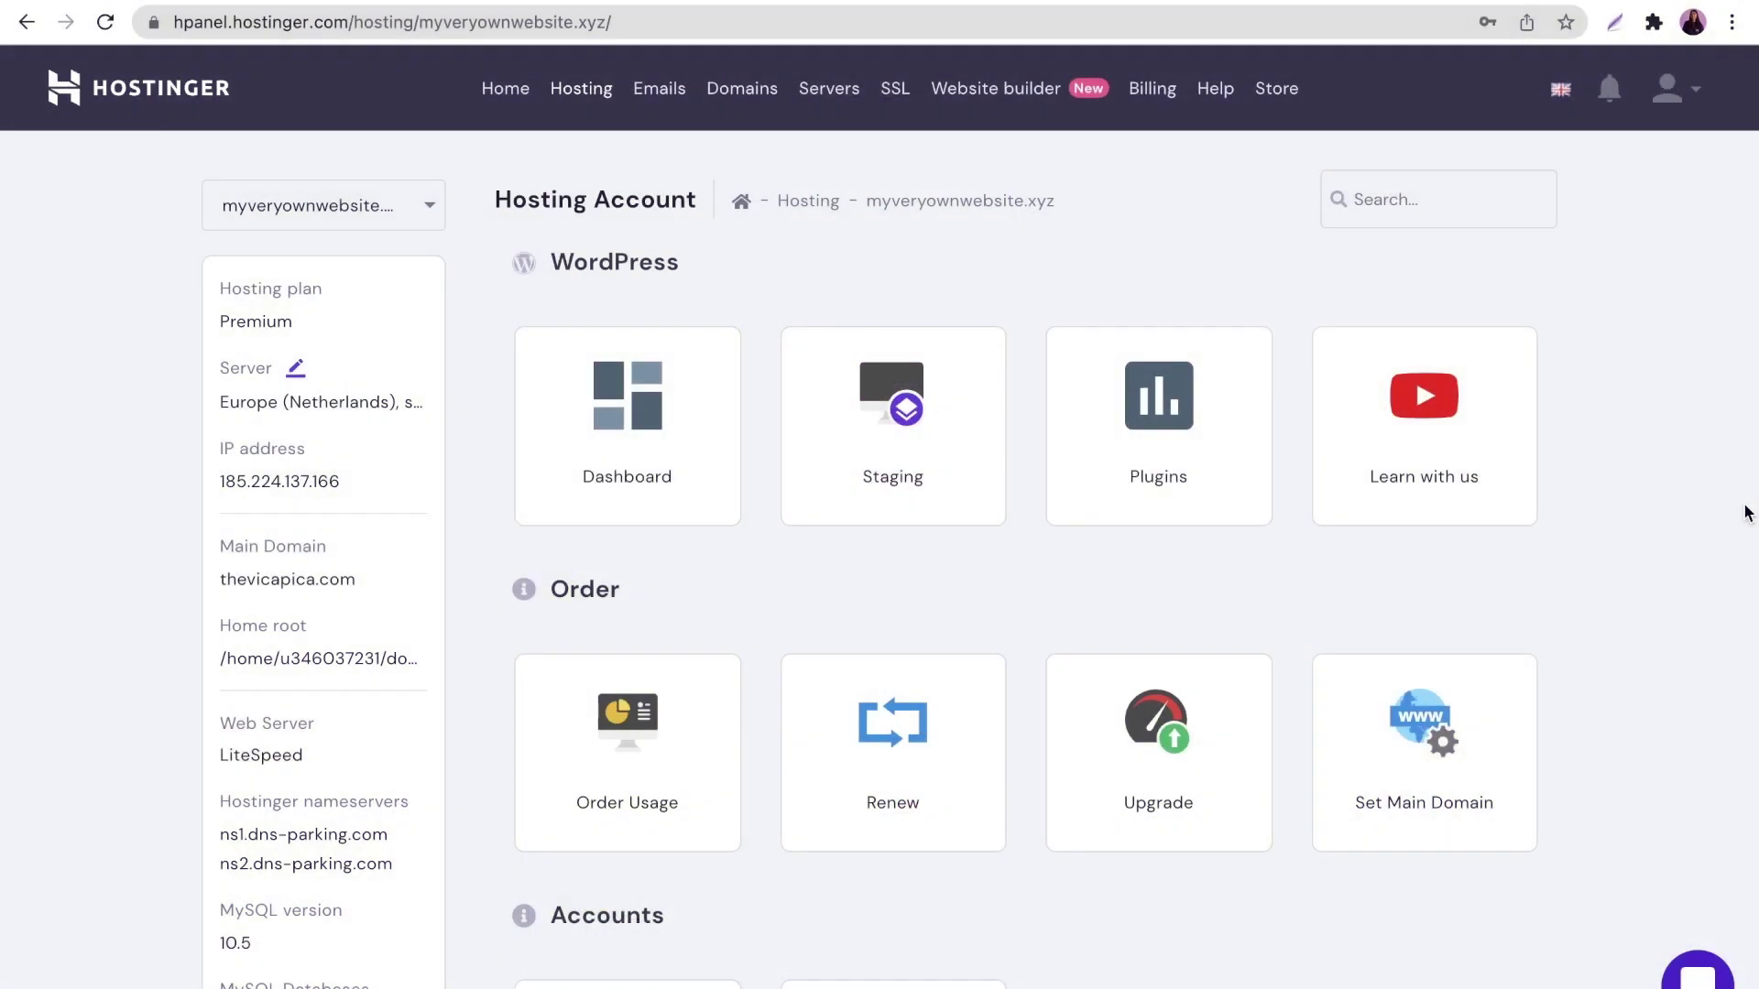
- Open the hosting account's File Manager and enter the public_html folder
{"action": "scroll", "coordinate": [1745, 516], "scroll_direction": "down", "scroll_amount": 14}
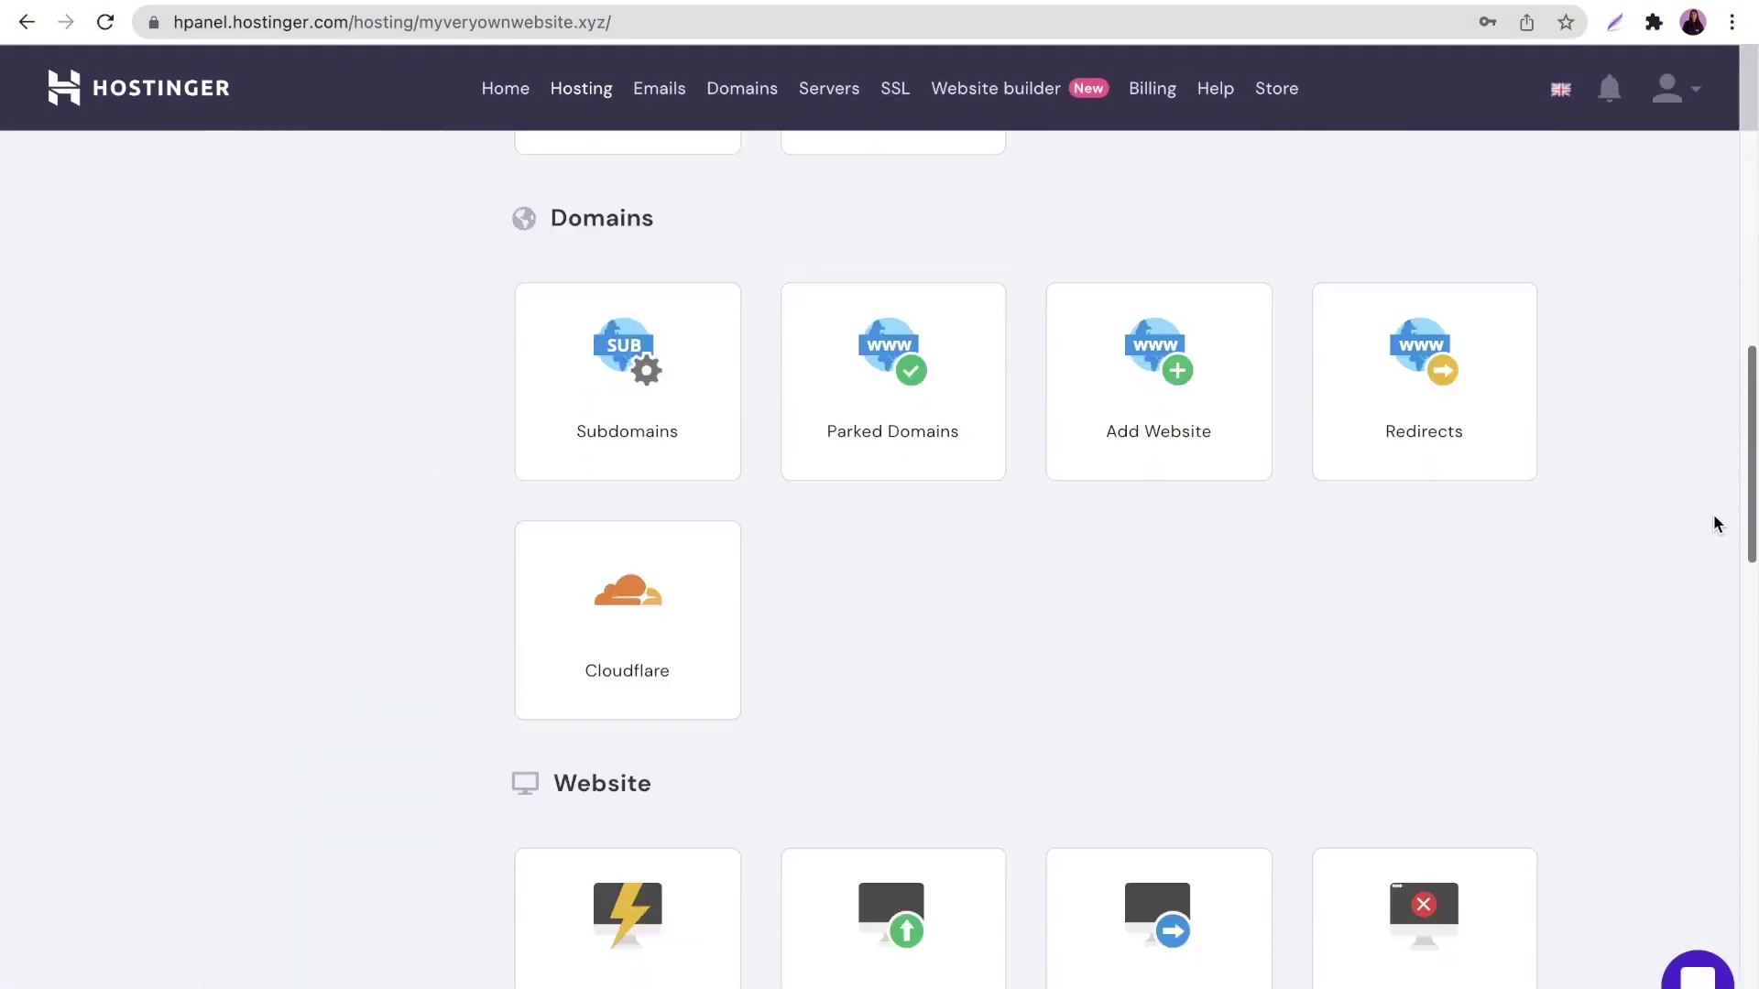
{"action": "scroll", "coordinate": [1715, 519], "scroll_direction": "down", "scroll_amount": 12}
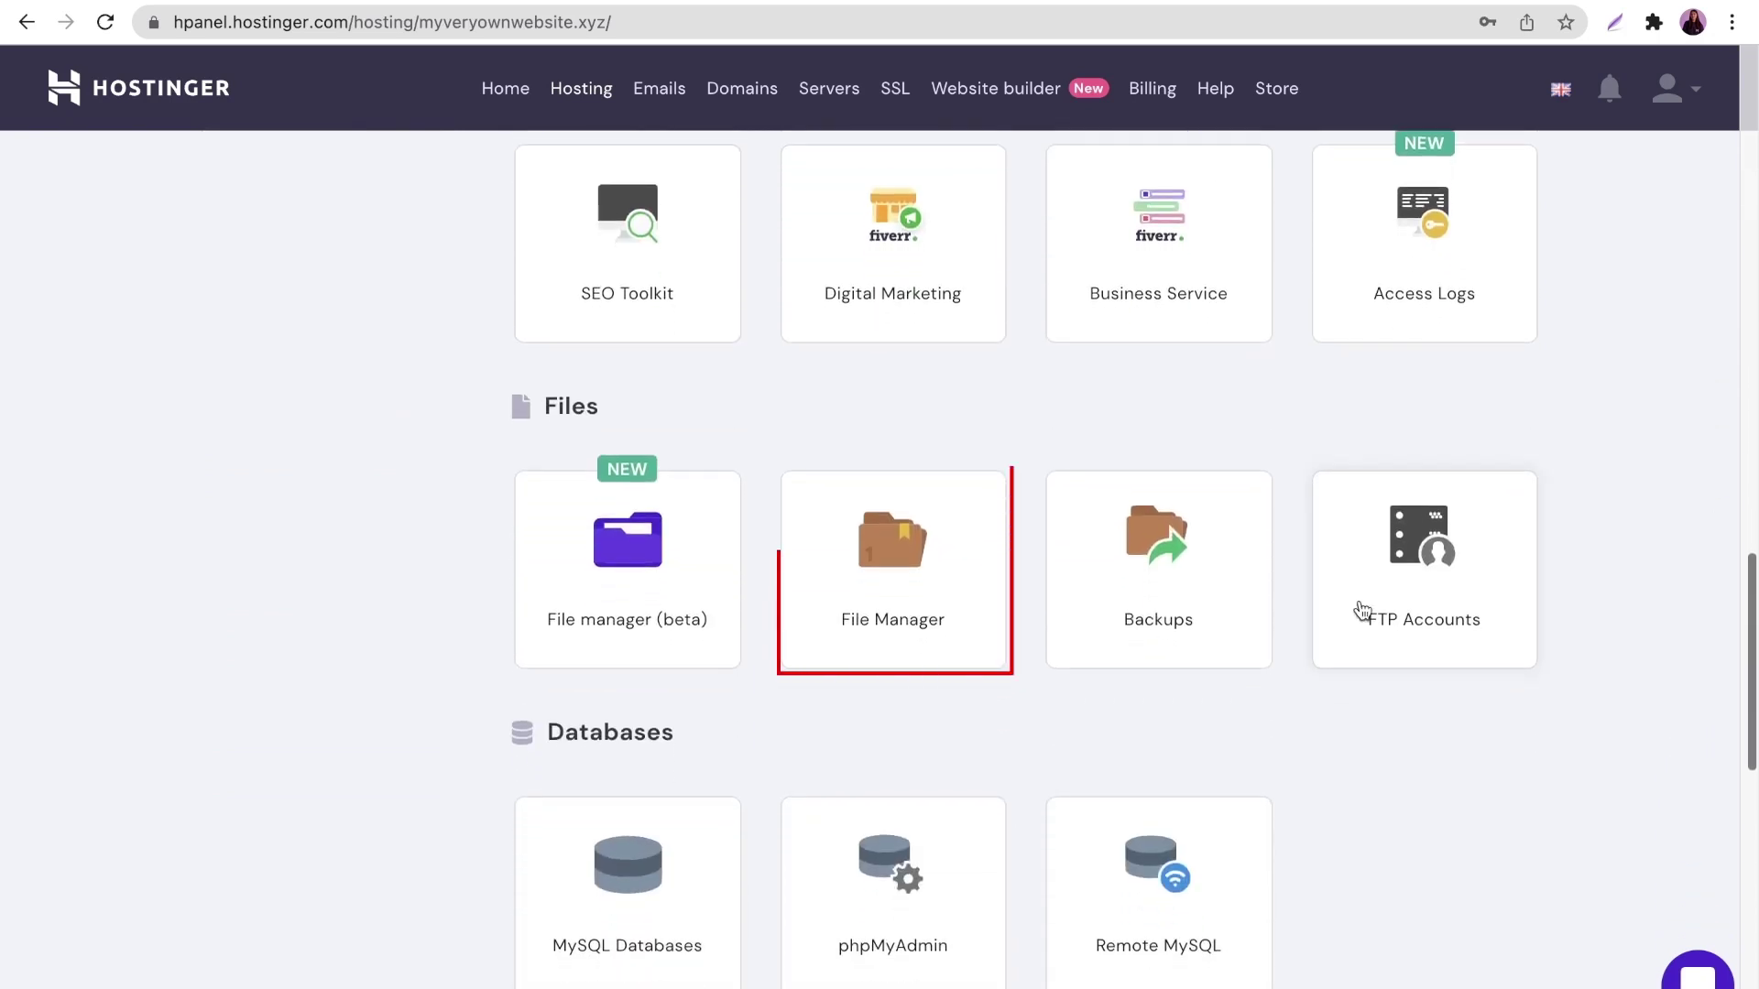
{"action": "left_click", "coordinate": [926, 590]}
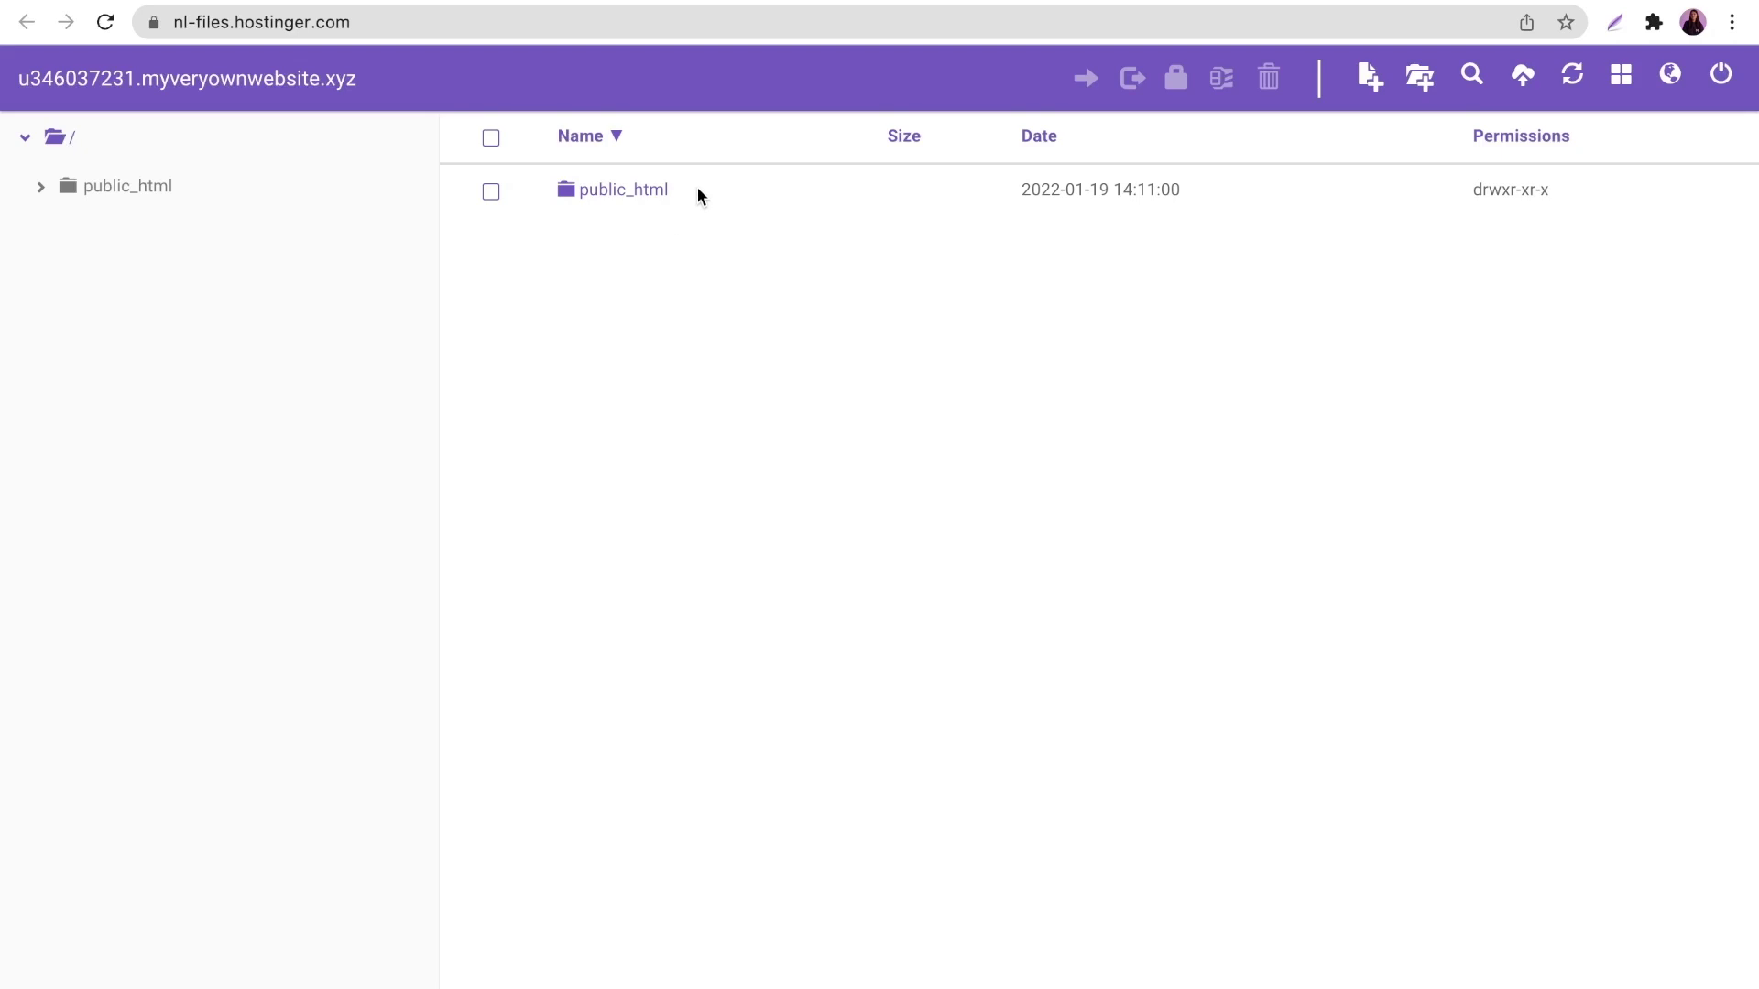
{"action": "double_click", "coordinate": [697, 189]}
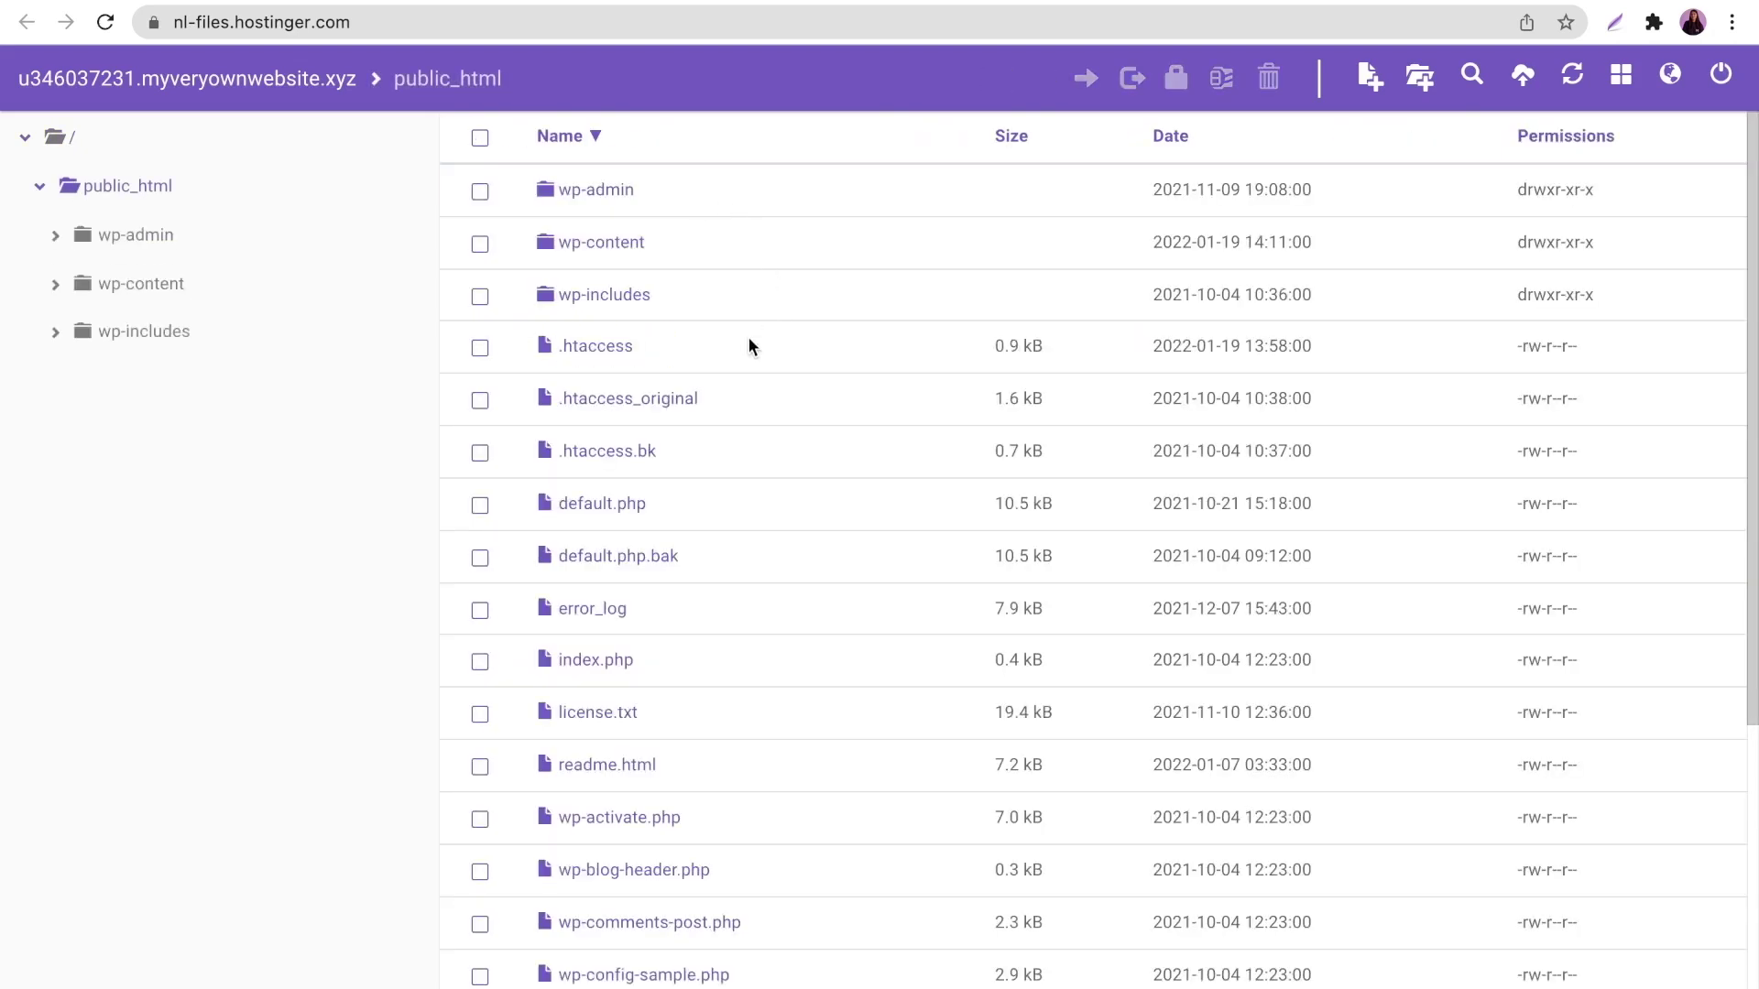
- Download a backup copy of .htaccess, then delete it from public_html
{"action": "left_click", "coordinate": [749, 343]}
{"action": "right_click", "coordinate": [749, 343]}
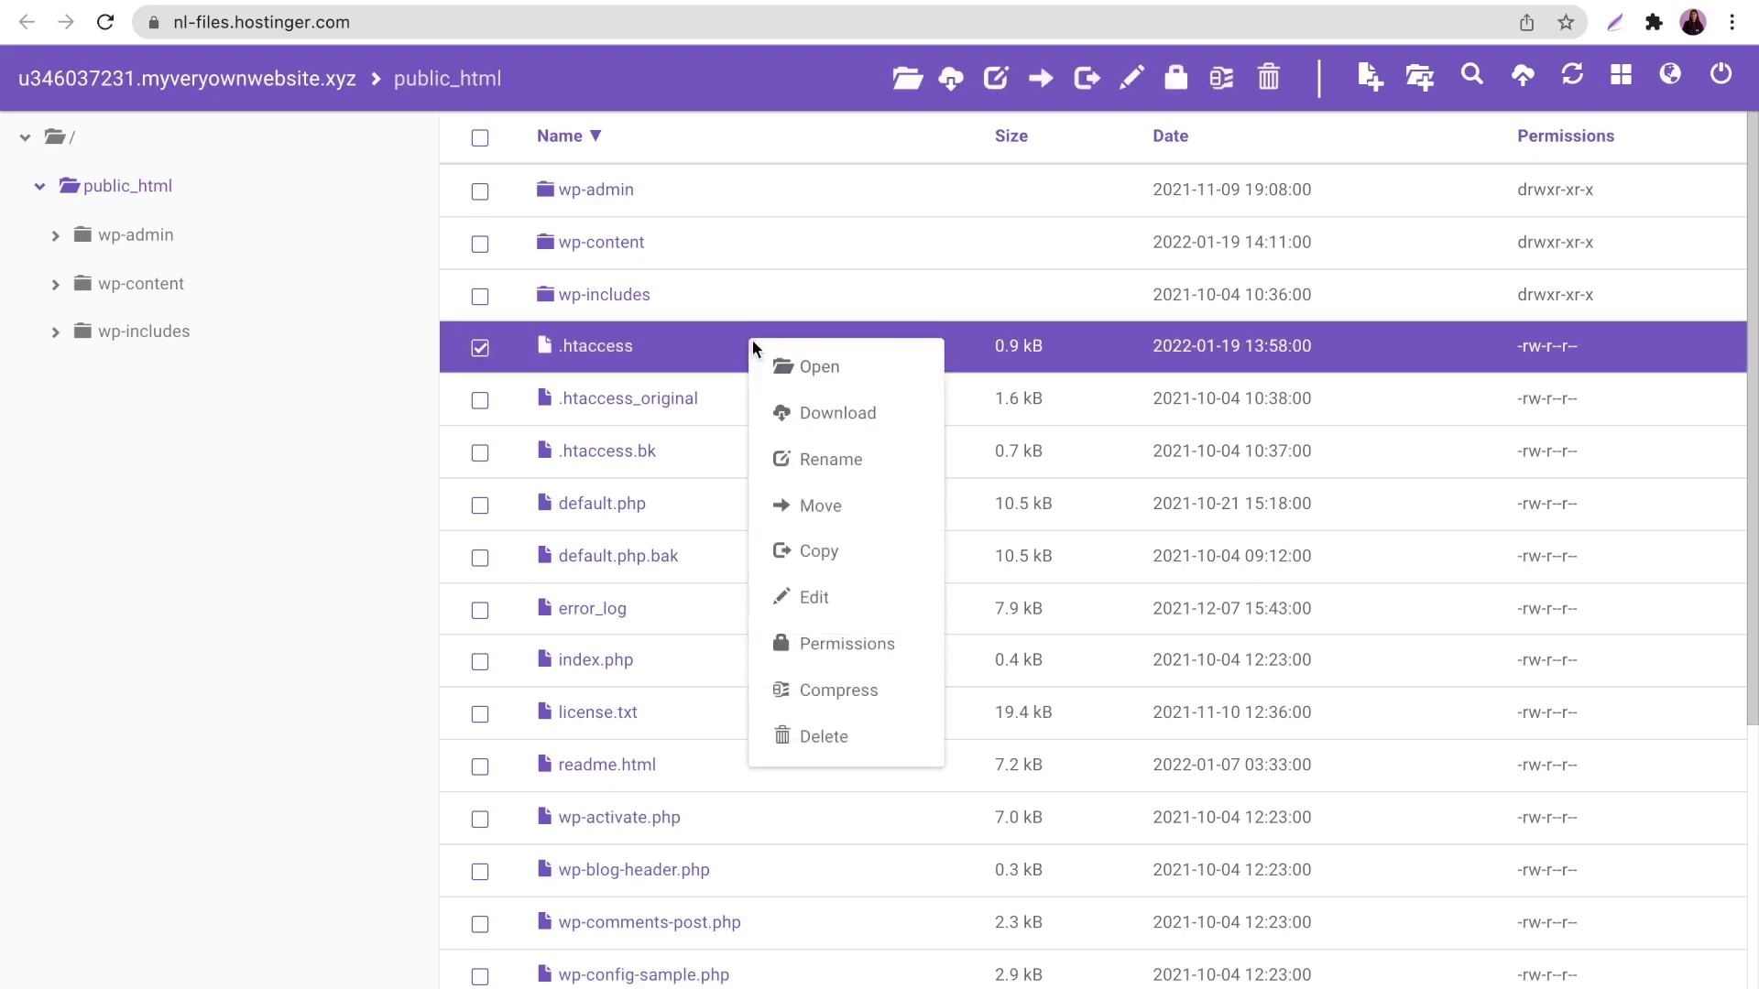
{"action": "left_click", "coordinate": [815, 414]}
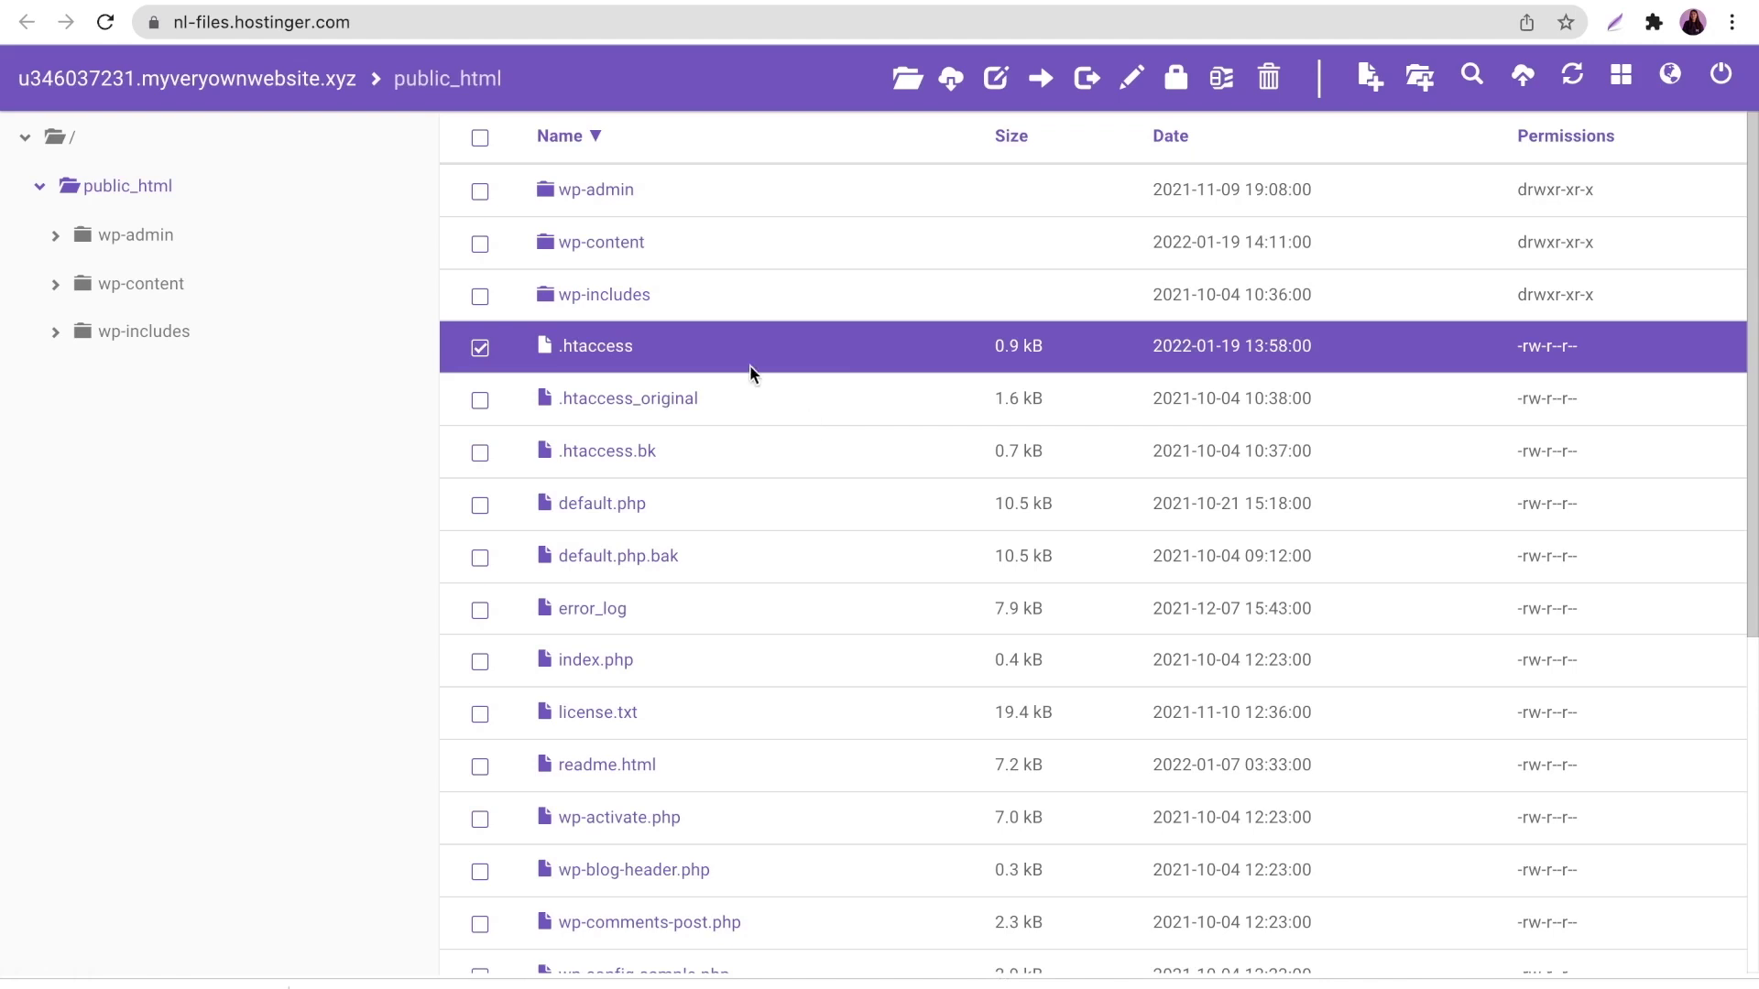
{"action": "right_click", "coordinate": [707, 348]}
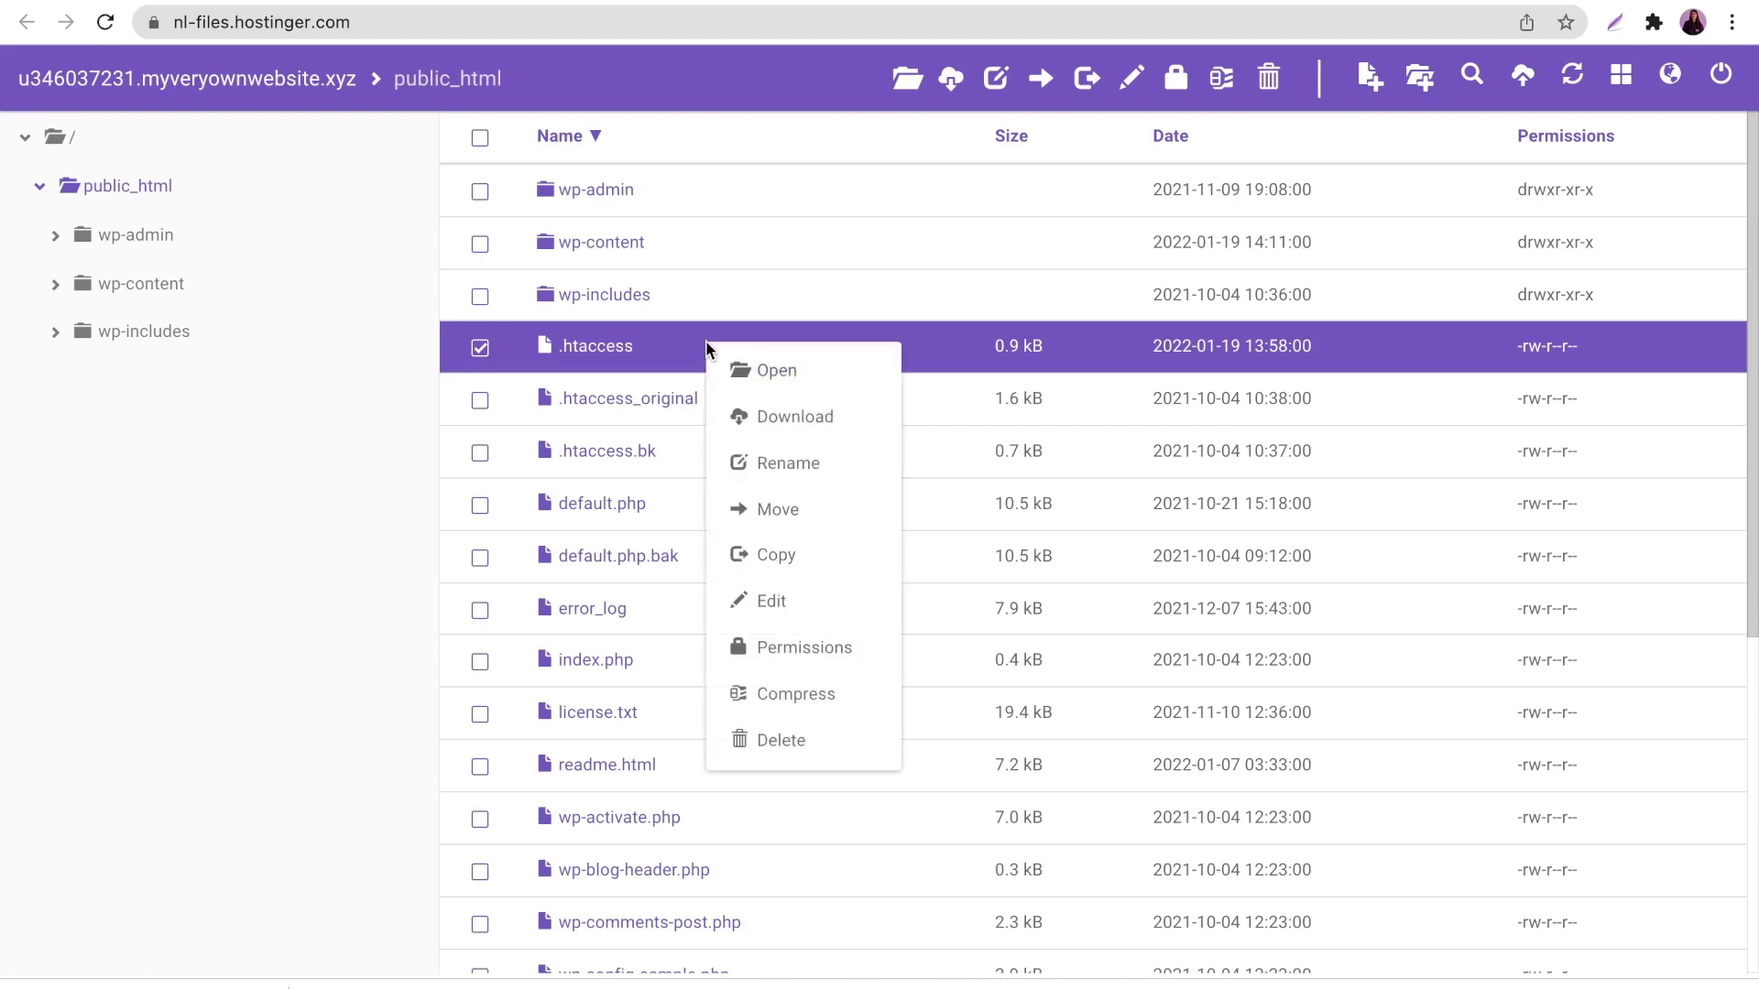
{"action": "left_click", "coordinate": [808, 753]}
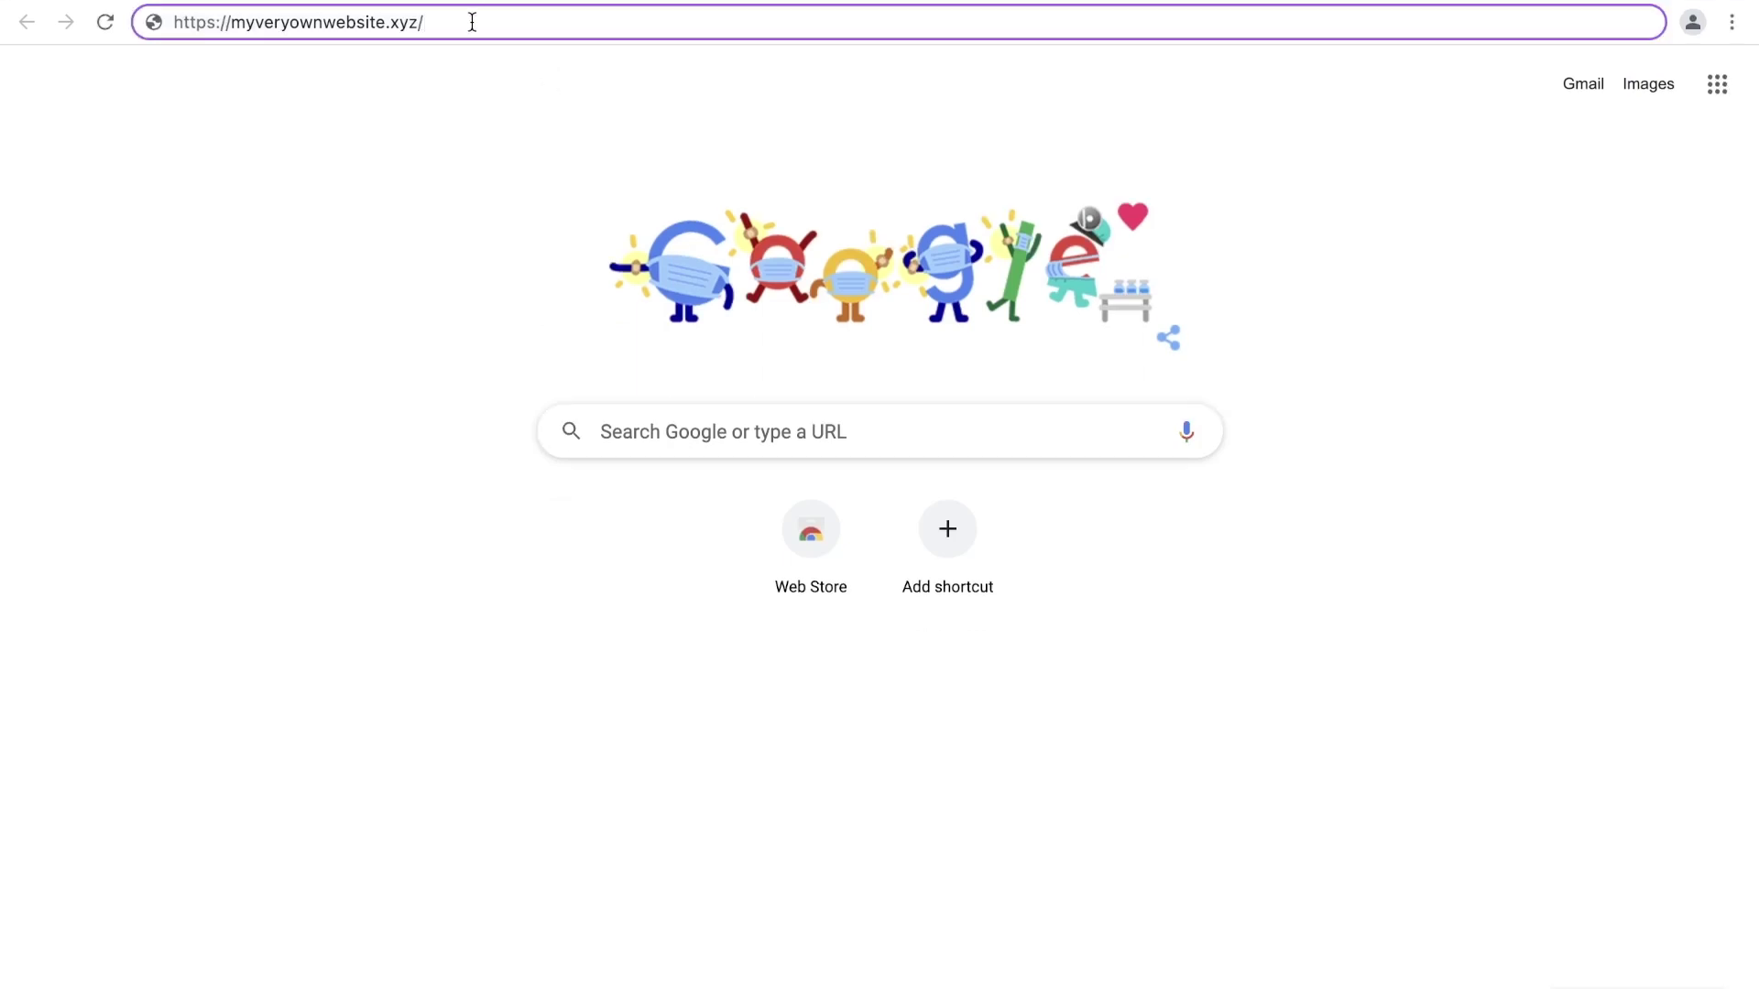
- Load myveryownwebsite.xyz and confirm the Traveling Blog homepage displays again
{"action": "key", "text": "Return"}
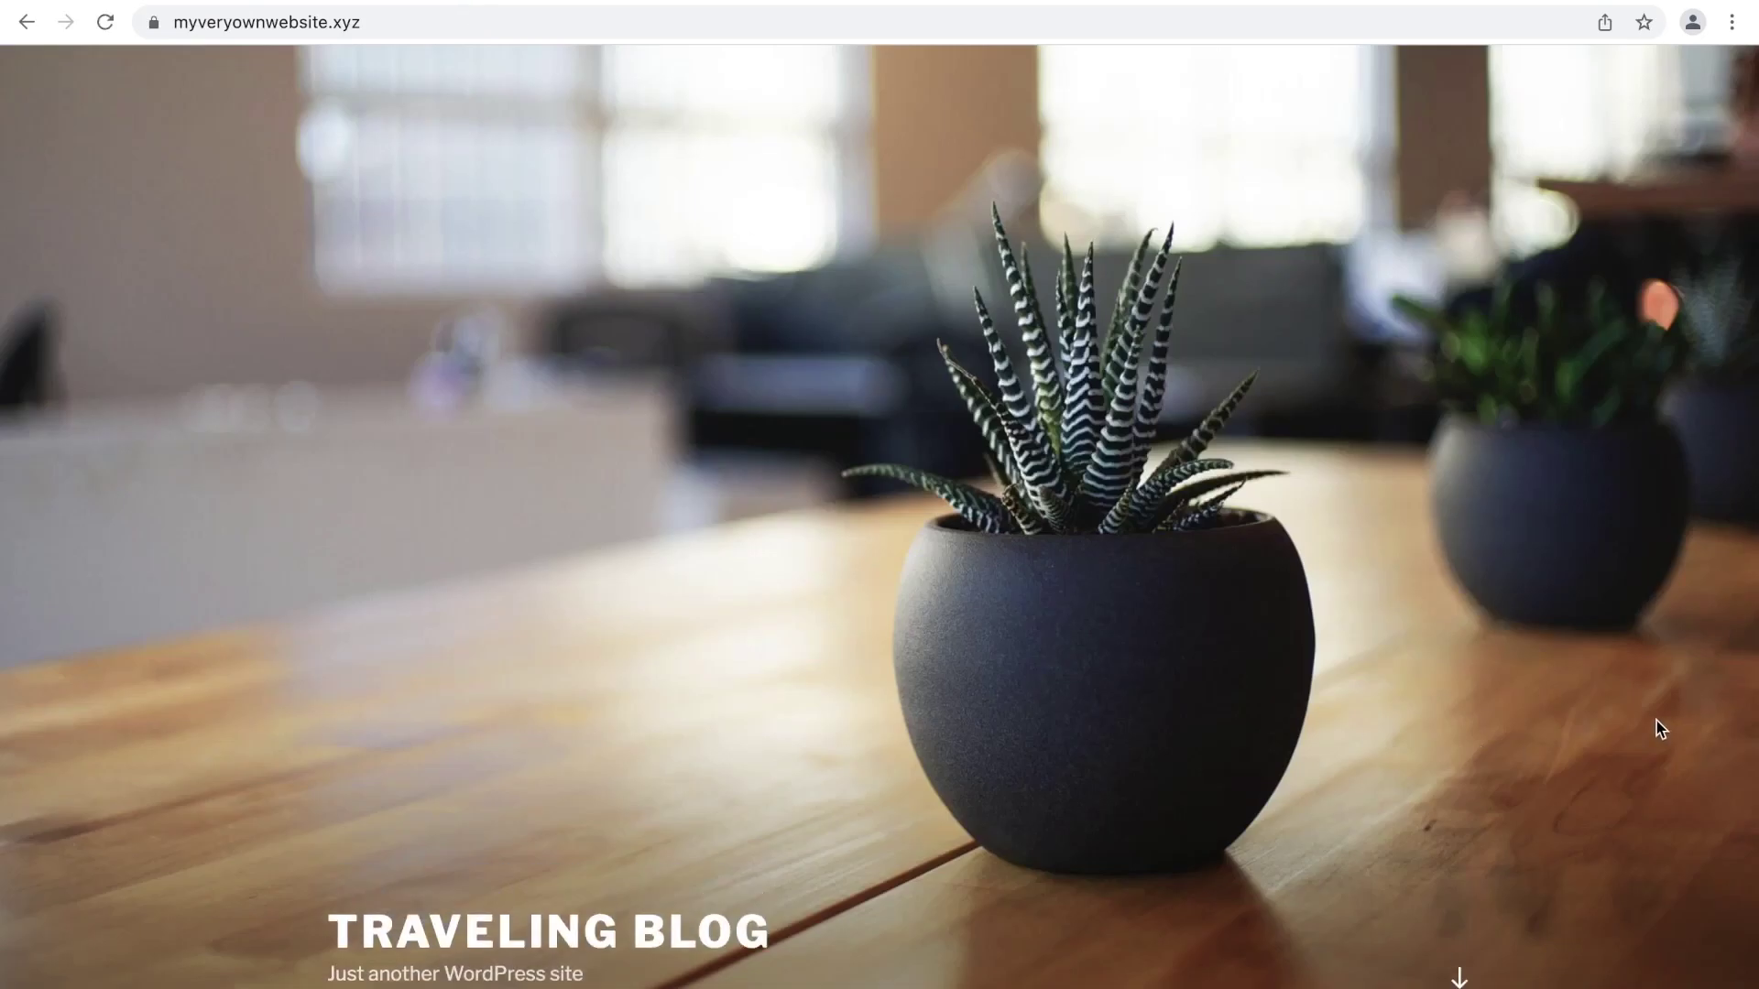
{"action": "scroll", "coordinate": [1625, 705], "scroll_direction": "down", "scroll_amount": 4}
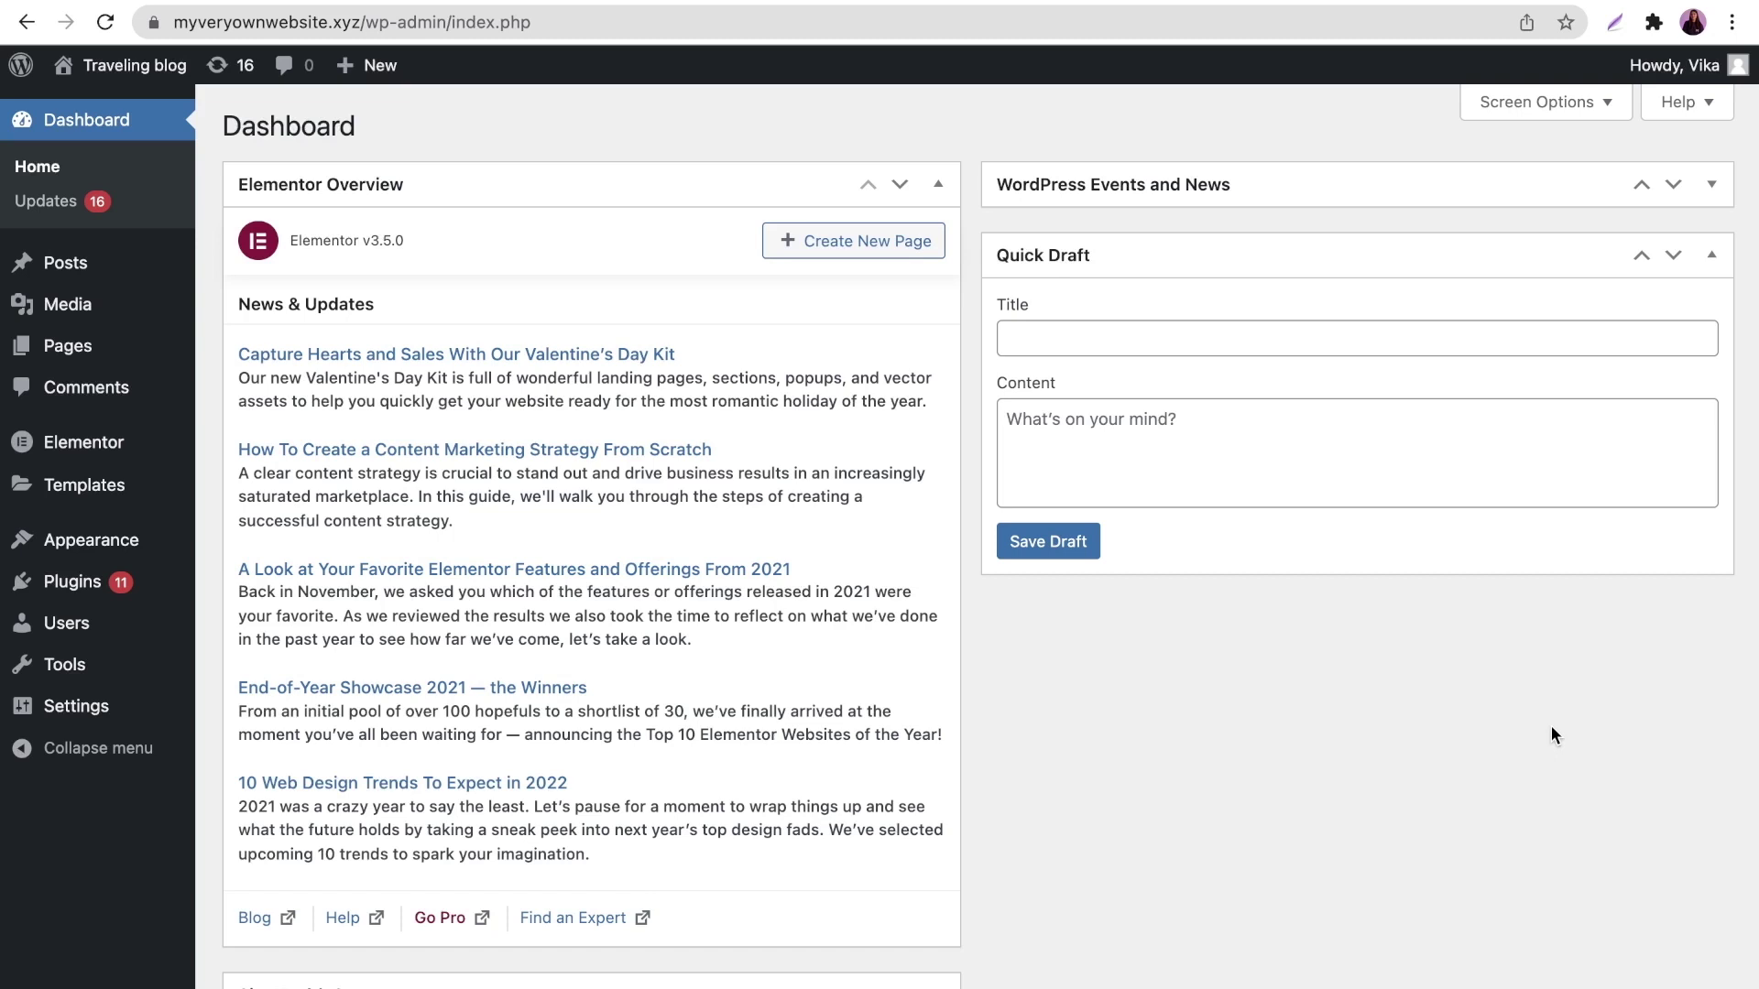
- Save the Permalink Settings again with the Plain structure to refresh permalinks
{"action": "mouse_move", "coordinate": [121, 707]}
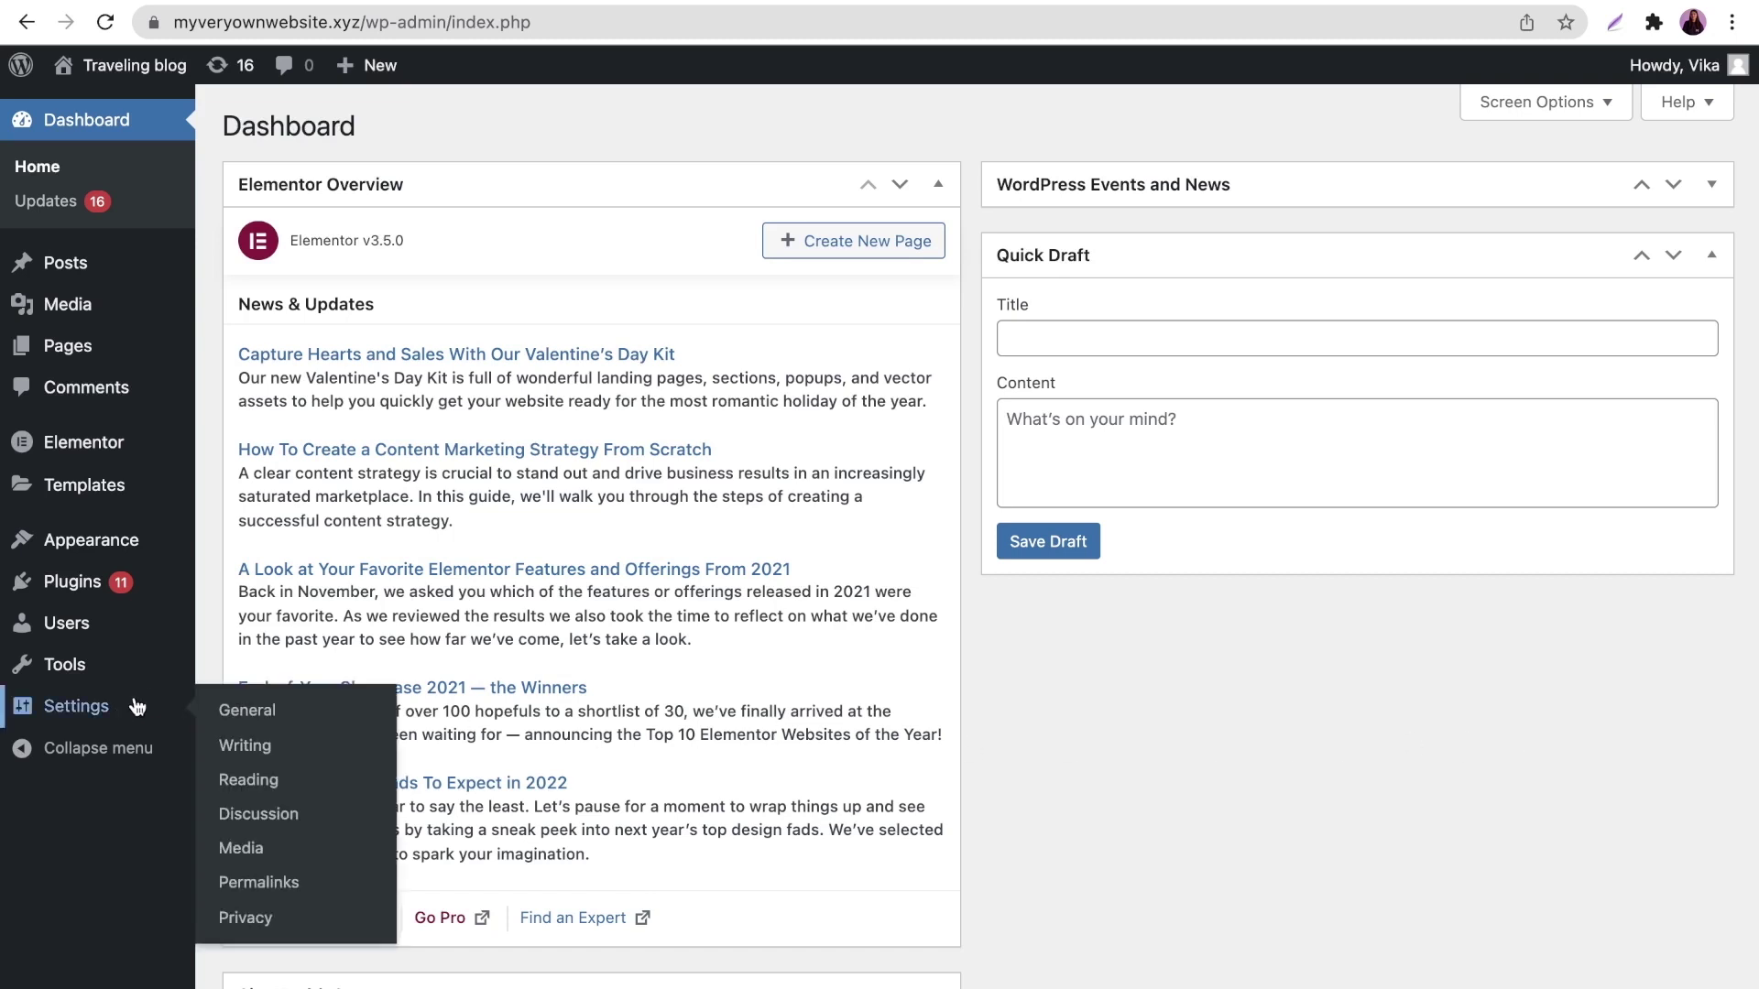
{"action": "left_click", "coordinate": [294, 882]}
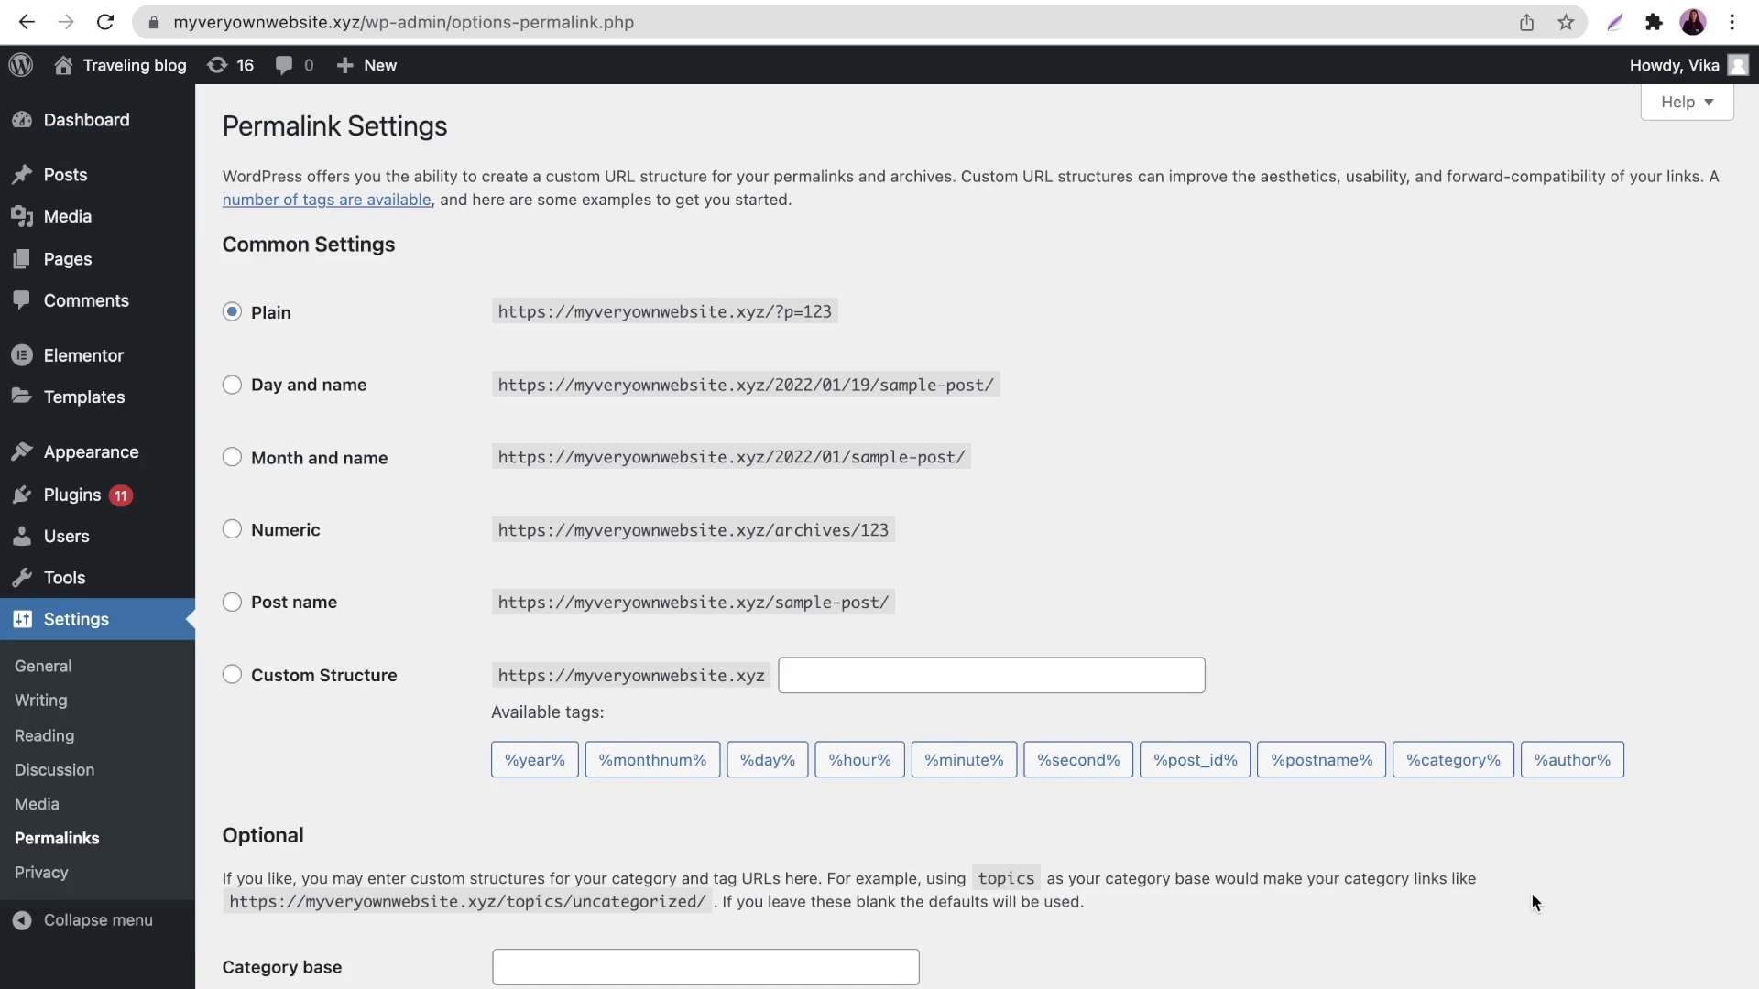
{"action": "scroll", "coordinate": [1531, 896], "scroll_direction": "down", "scroll_amount": 3}
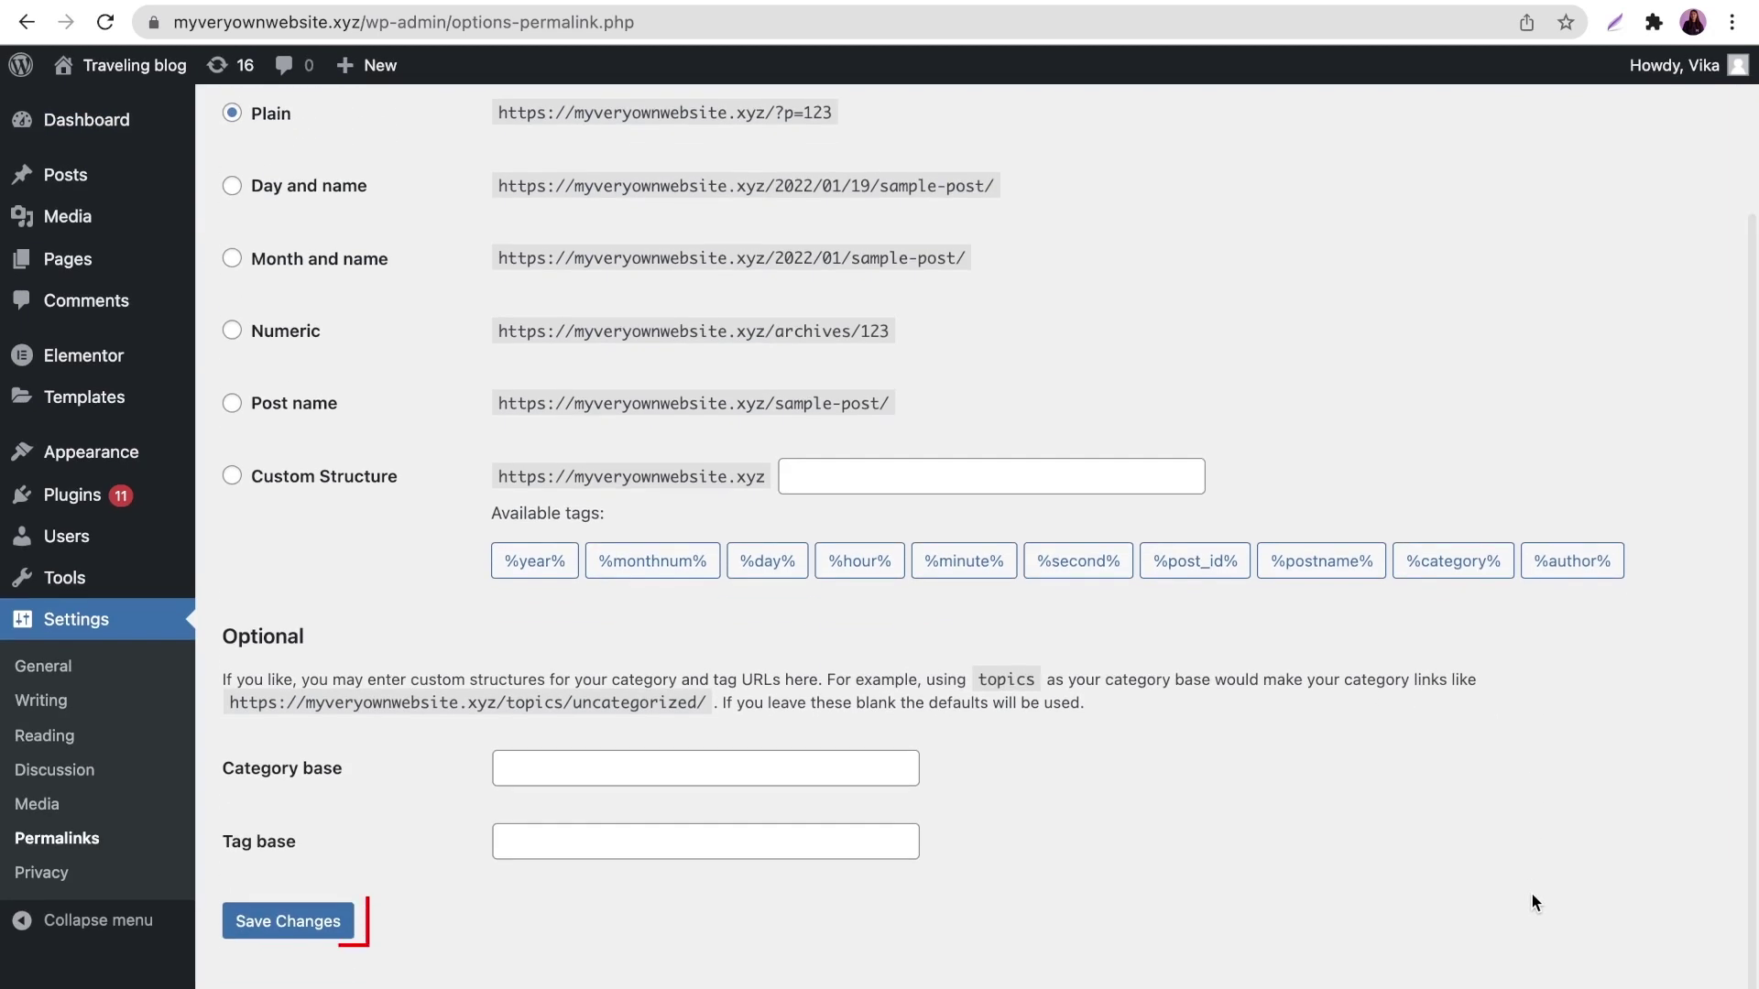
{"action": "left_click", "coordinate": [330, 935]}
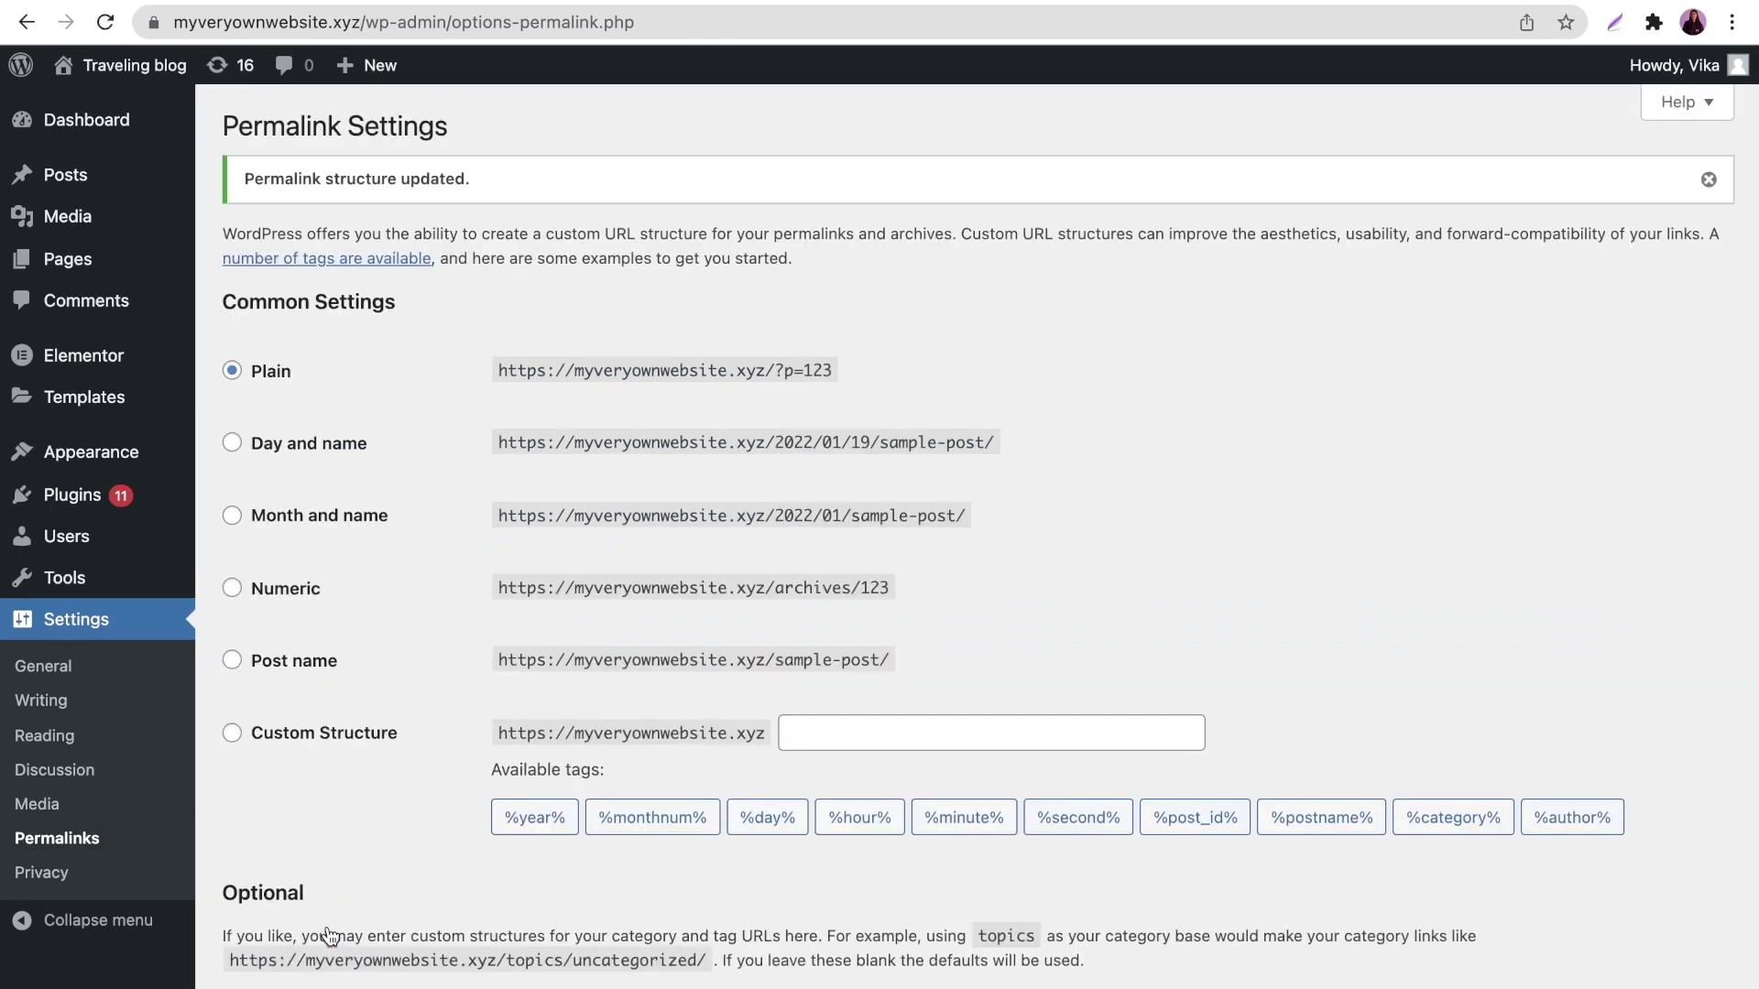